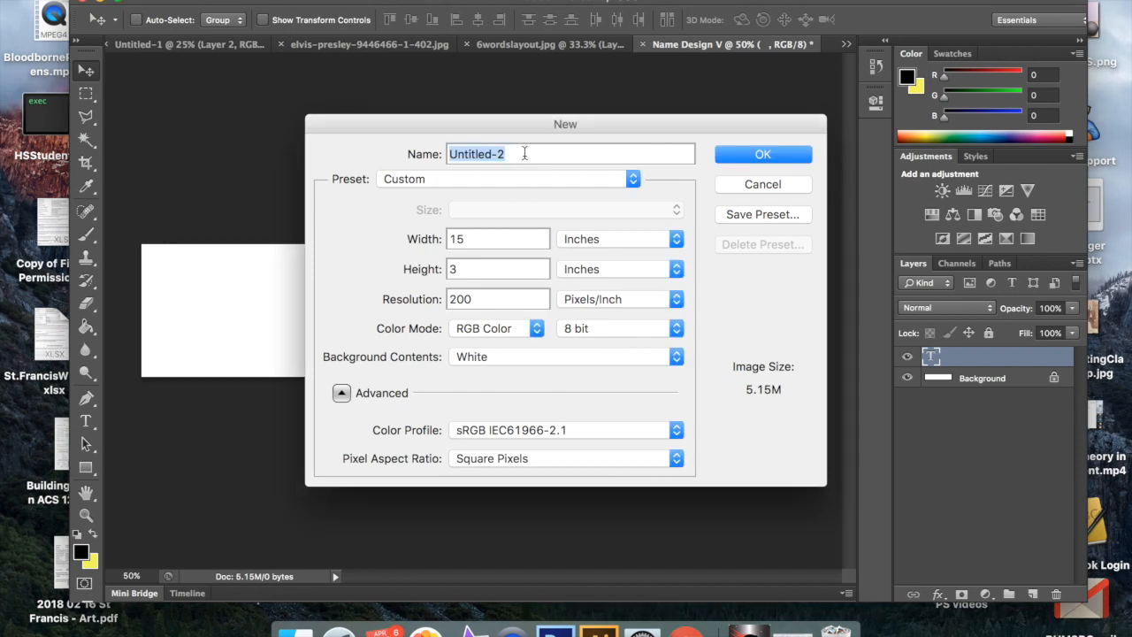
Step: Create a document named NameDesign, 15 inches wide and 3 inches high at 200 pixels/inch with a white background
text(Nm)
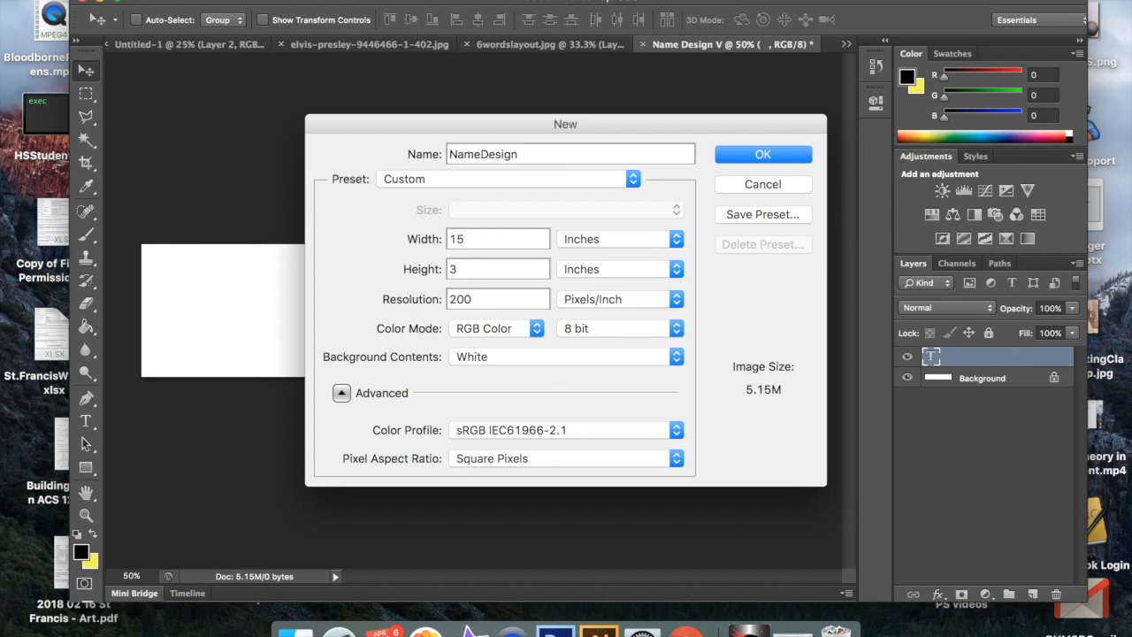
double_click(488, 237)
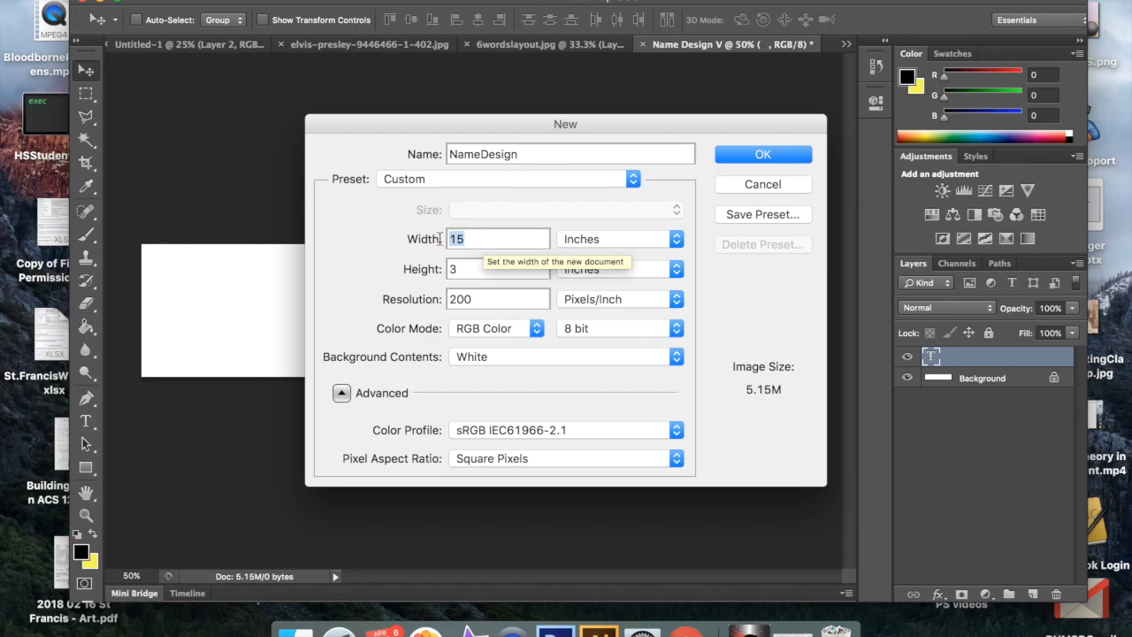
click(474, 272)
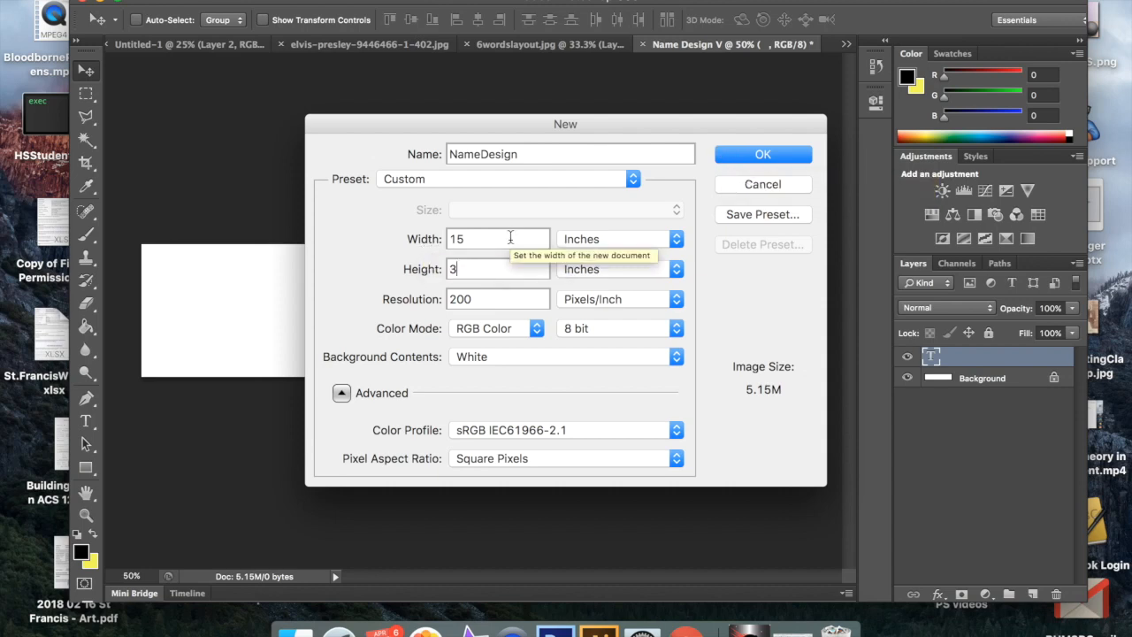
click(750, 154)
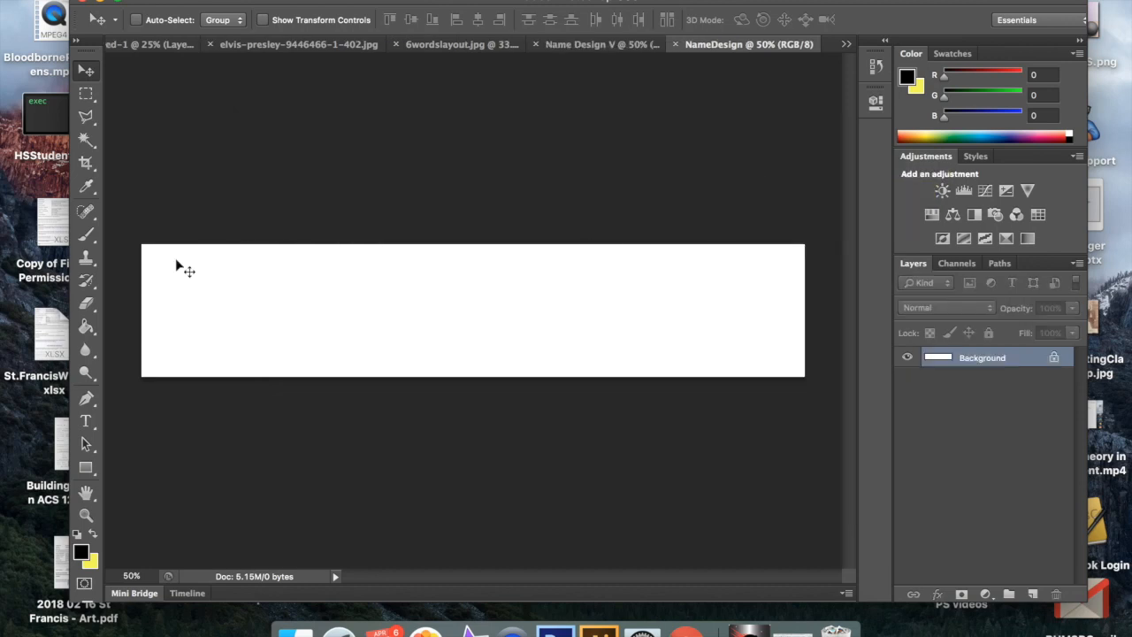
Step: Start a text layer near the middle of the white canvas and set its font to Phosphate Inline
click(92, 423)
click(459, 311)
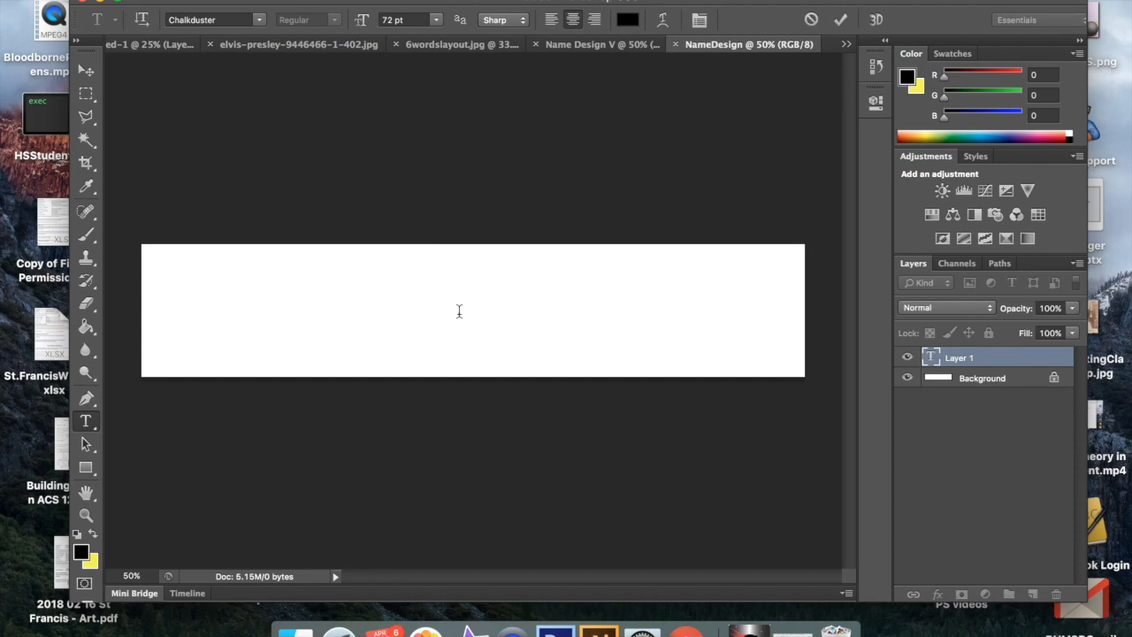
click(260, 19)
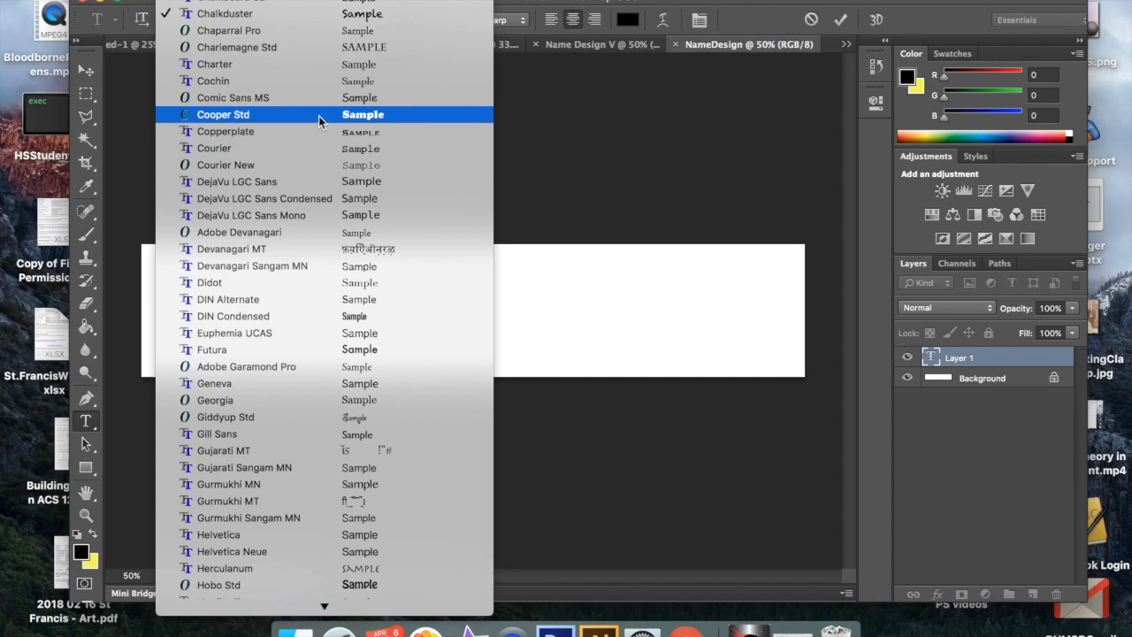
scroll(348, 321, down, 5)
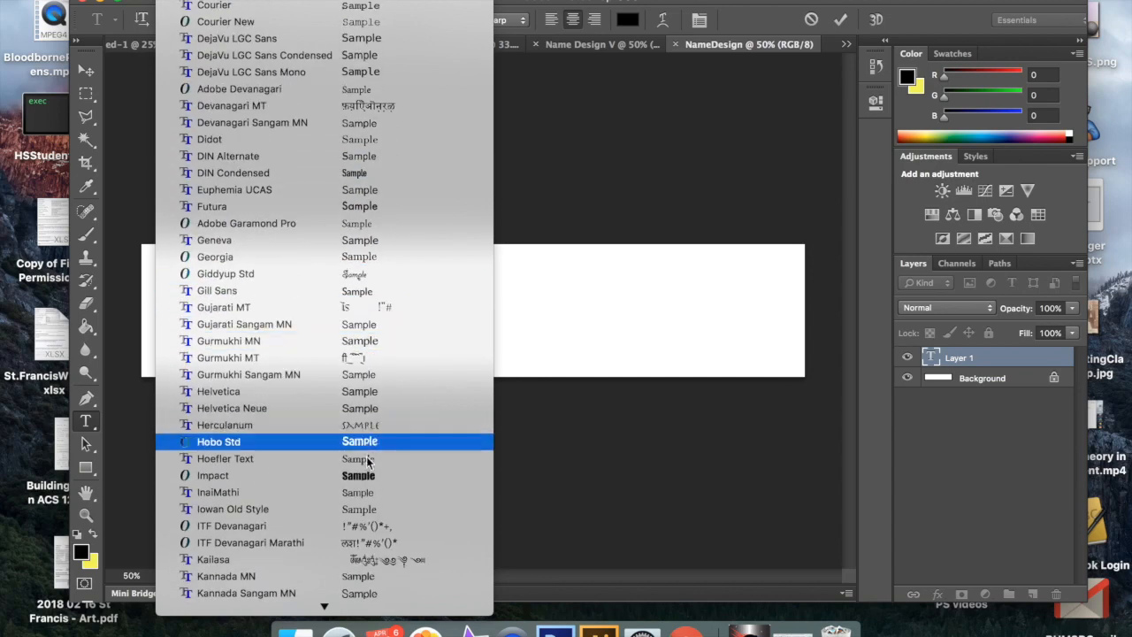
scroll(368, 473, down, 2)
scroll(368, 473, down, 10)
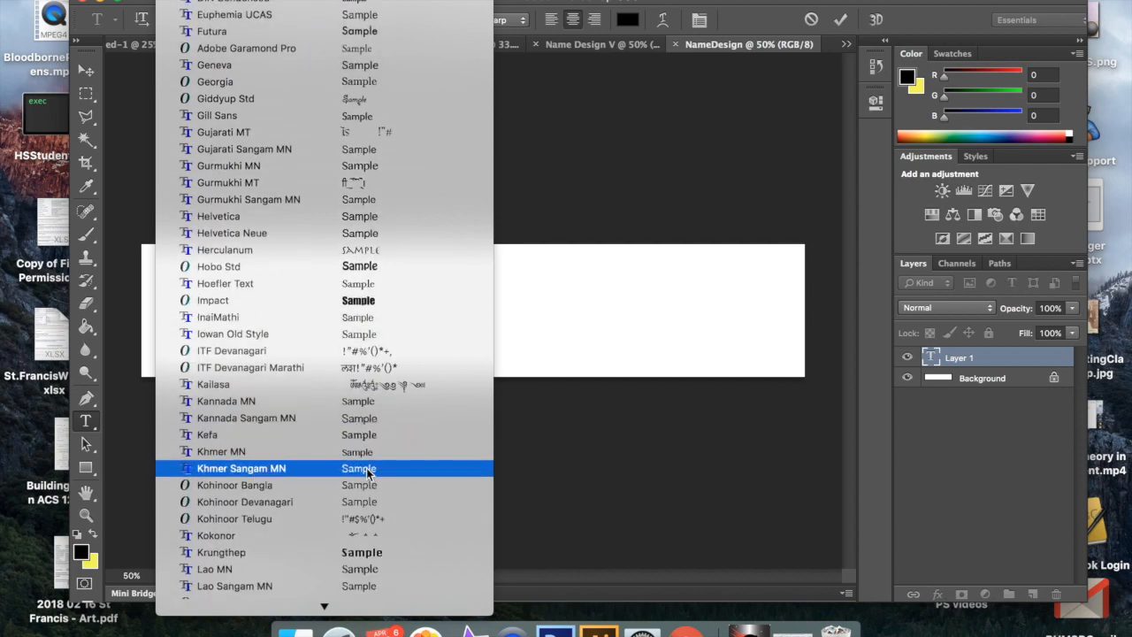
scroll(372, 457, down, 5)
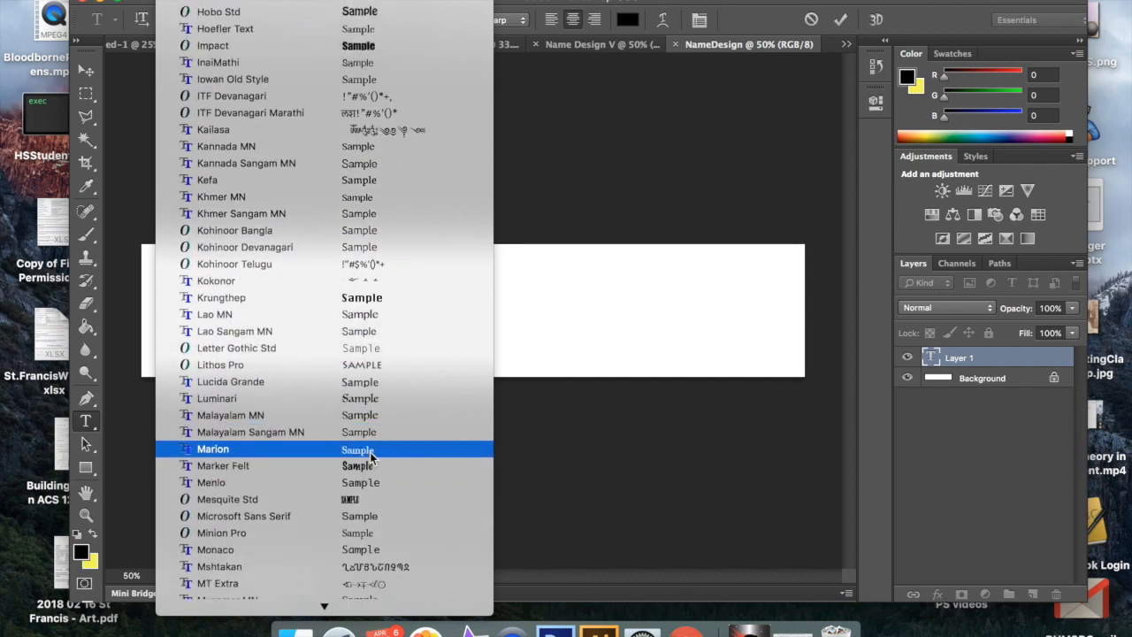
scroll(374, 455, down, 6)
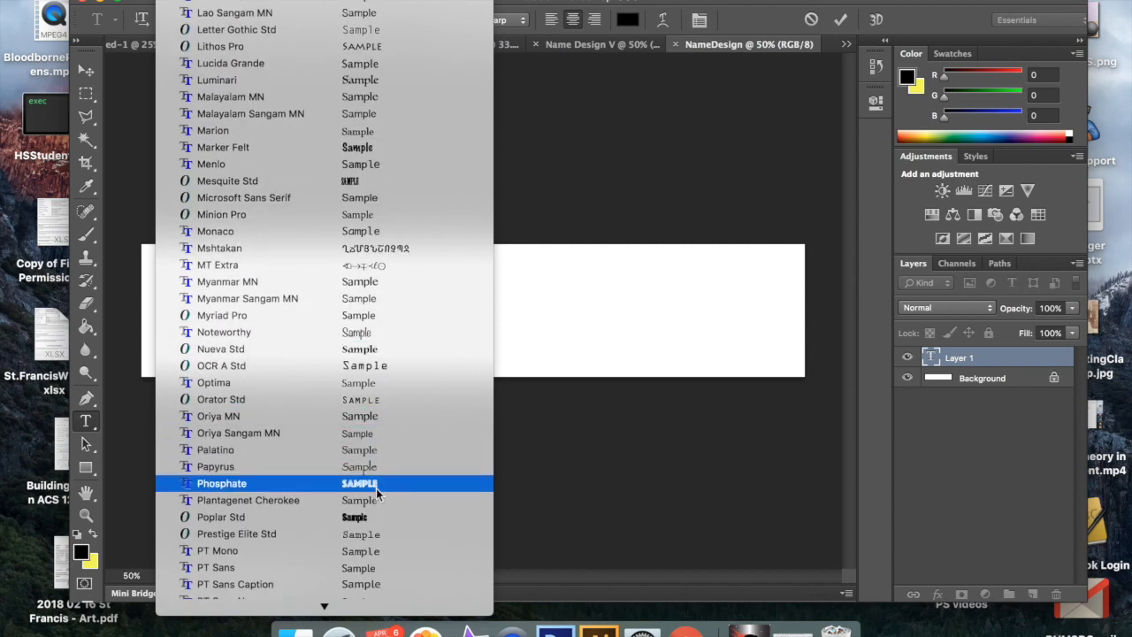
click(375, 487)
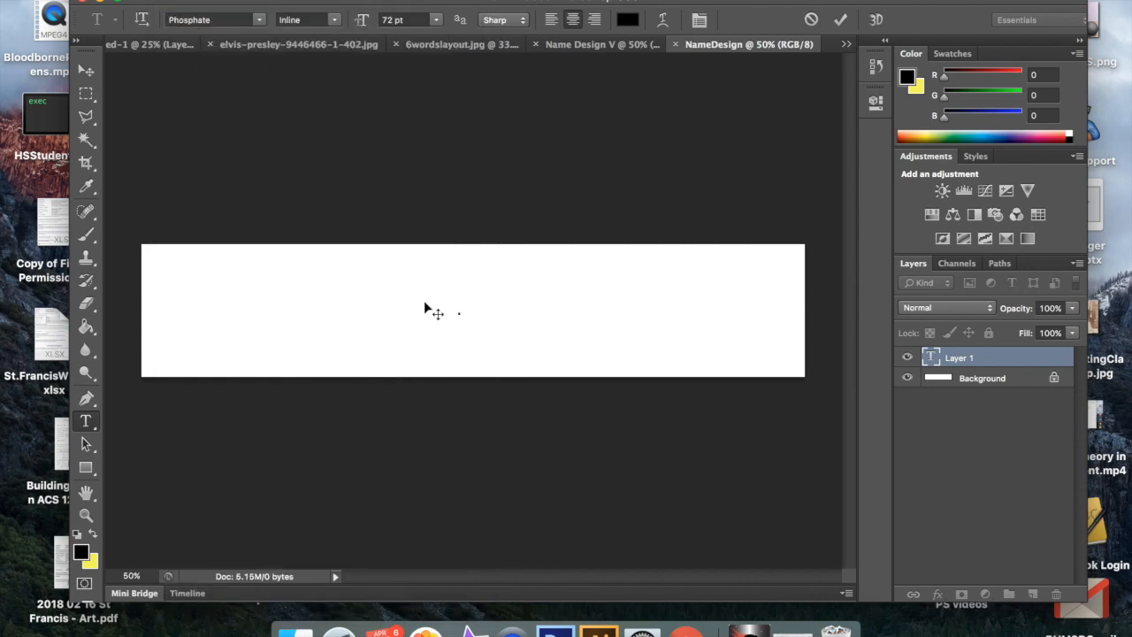
Step: Enter the teacher's title and surname as the text and commit the text layer
text(MS.)
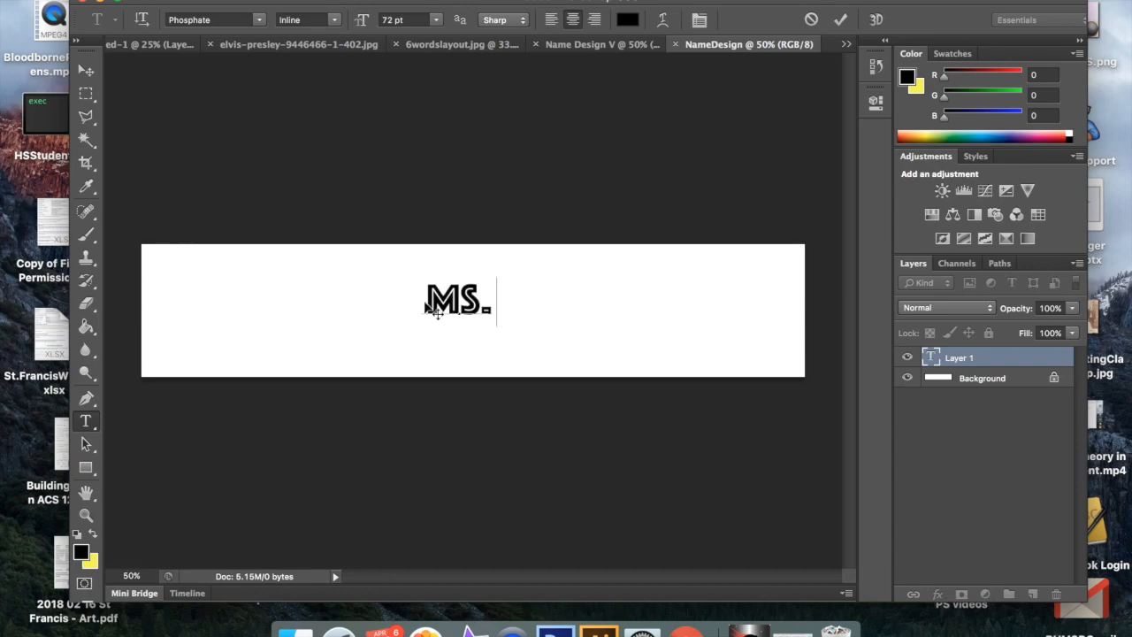
text( VAN)
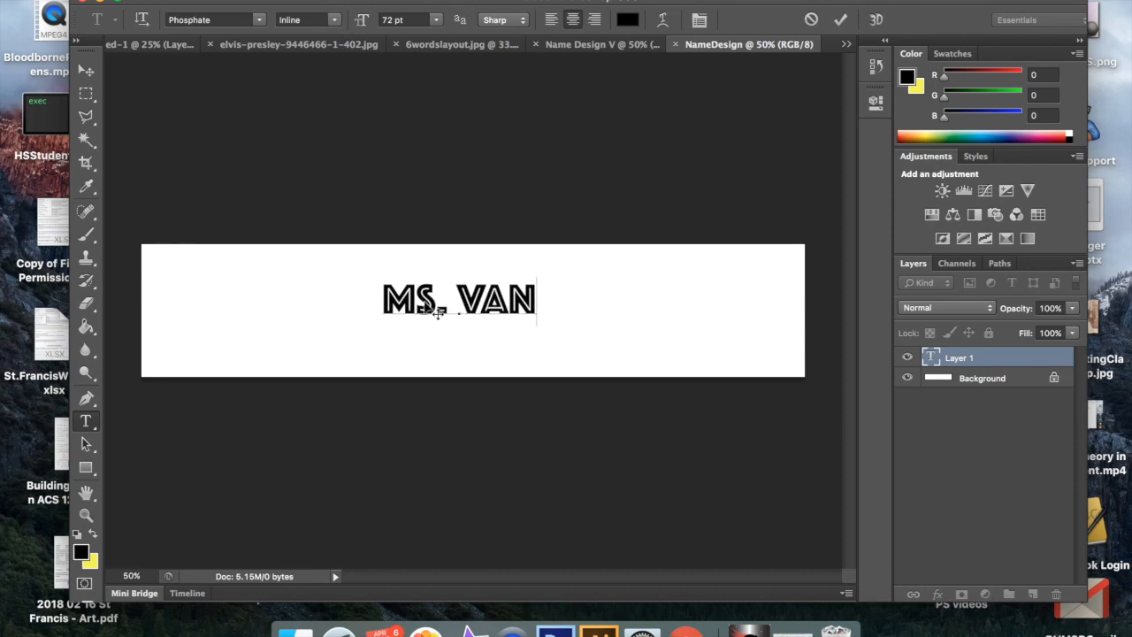
text( MATRE)
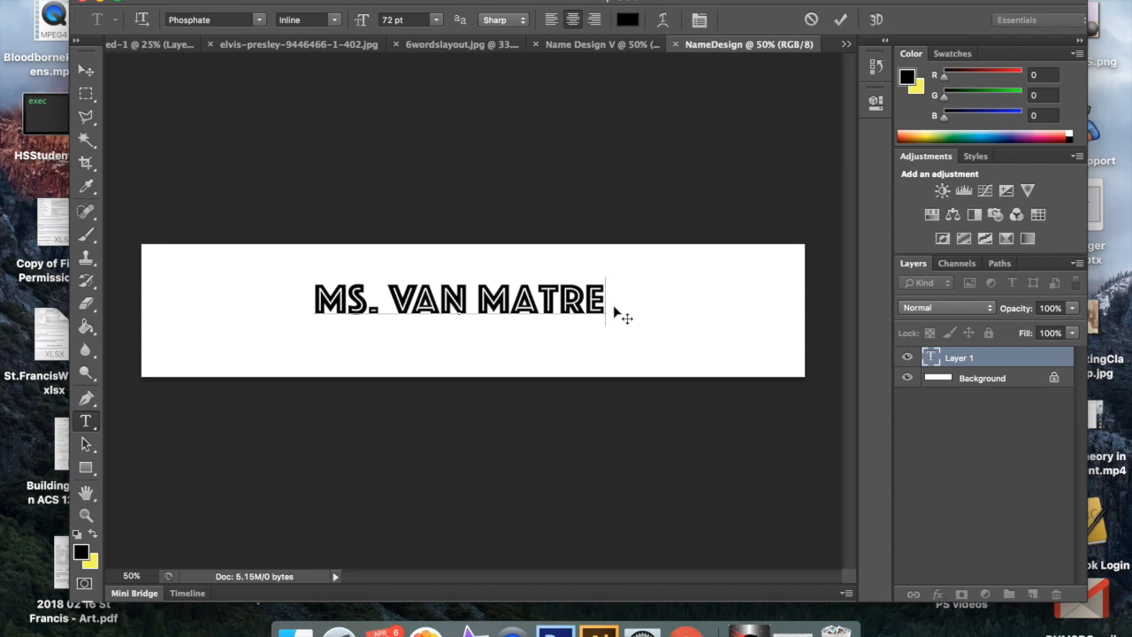
click(841, 19)
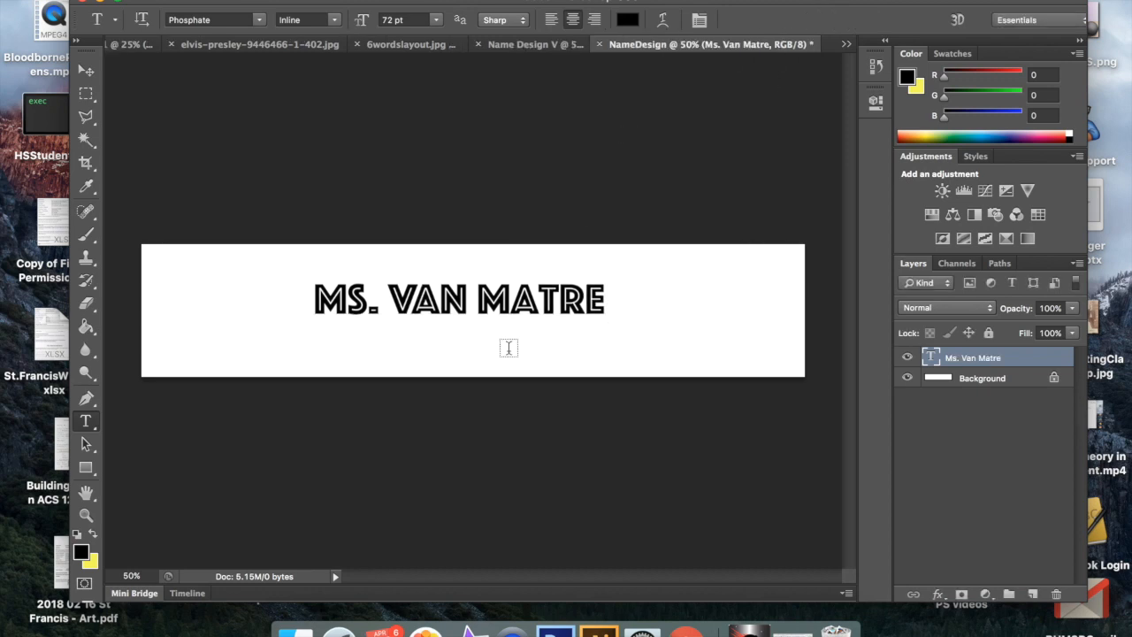
Step: Free-transform the name text to about 227% width and 415% height so the letters fill the whole canvas
key(super+t)
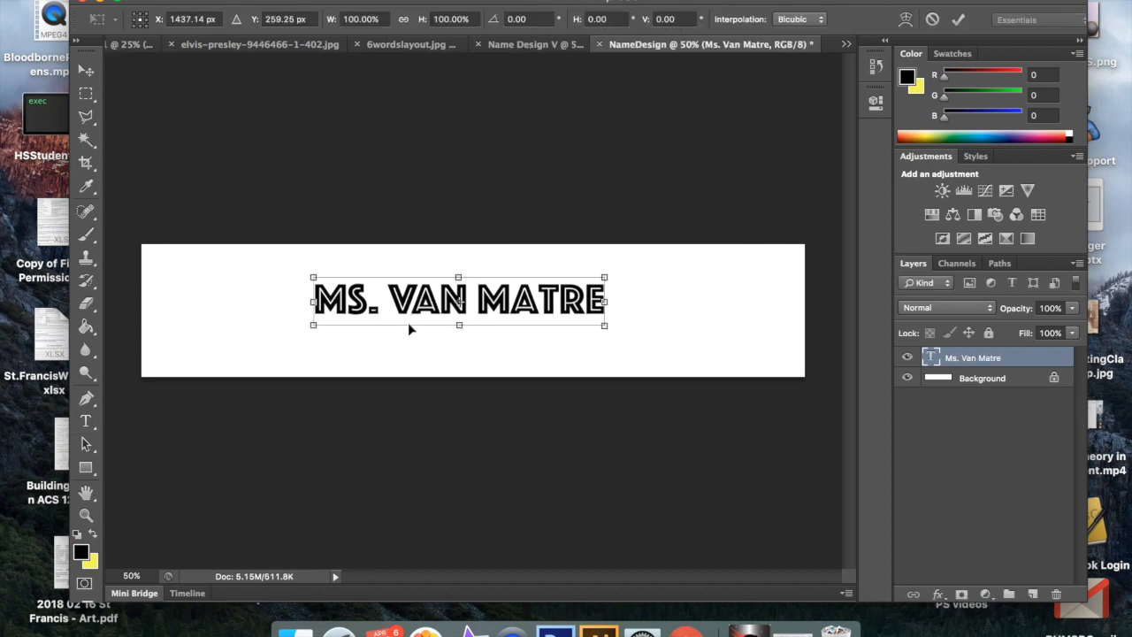
drag(606, 327, 798, 397)
drag(311, 274, 141, 223)
drag(471, 395, 470, 422)
drag(468, 222, 469, 220)
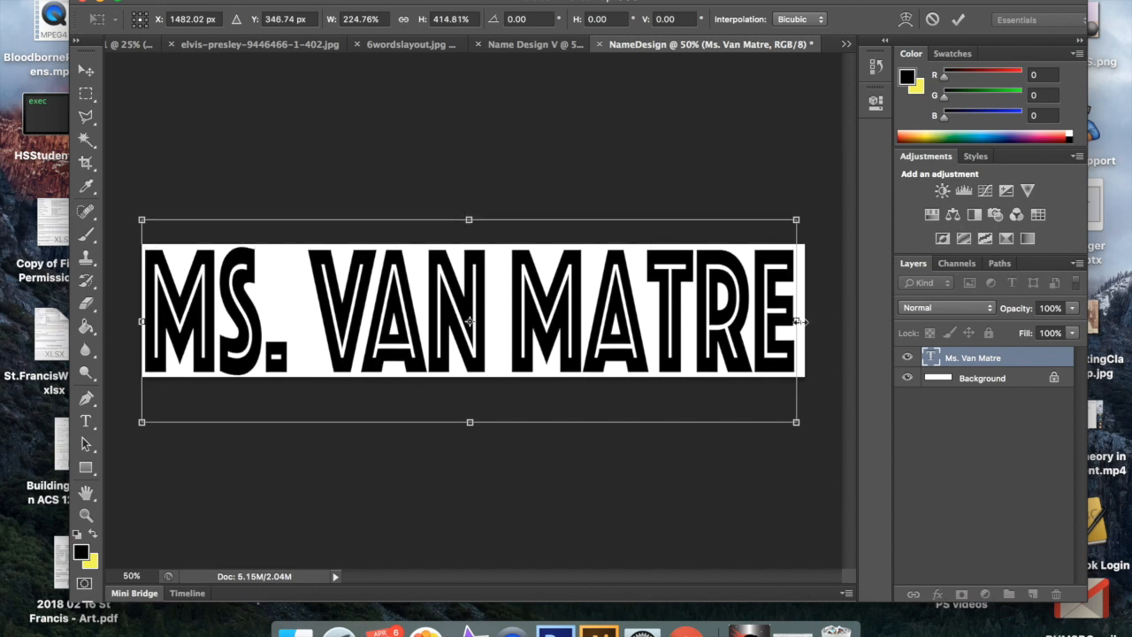
drag(799, 320, 804, 320)
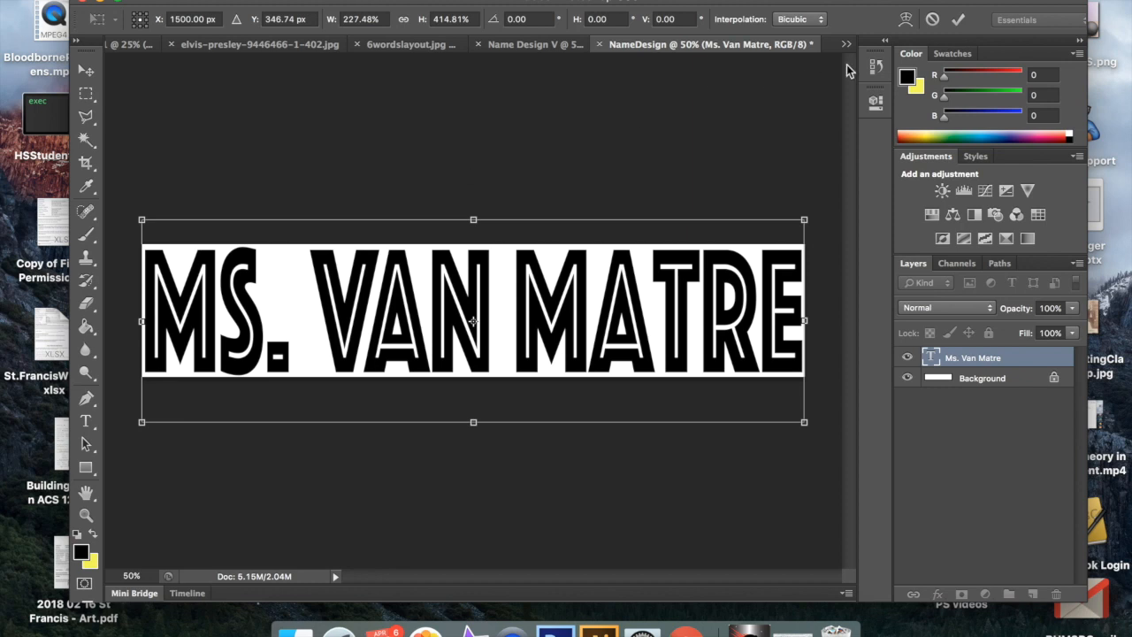
click(958, 20)
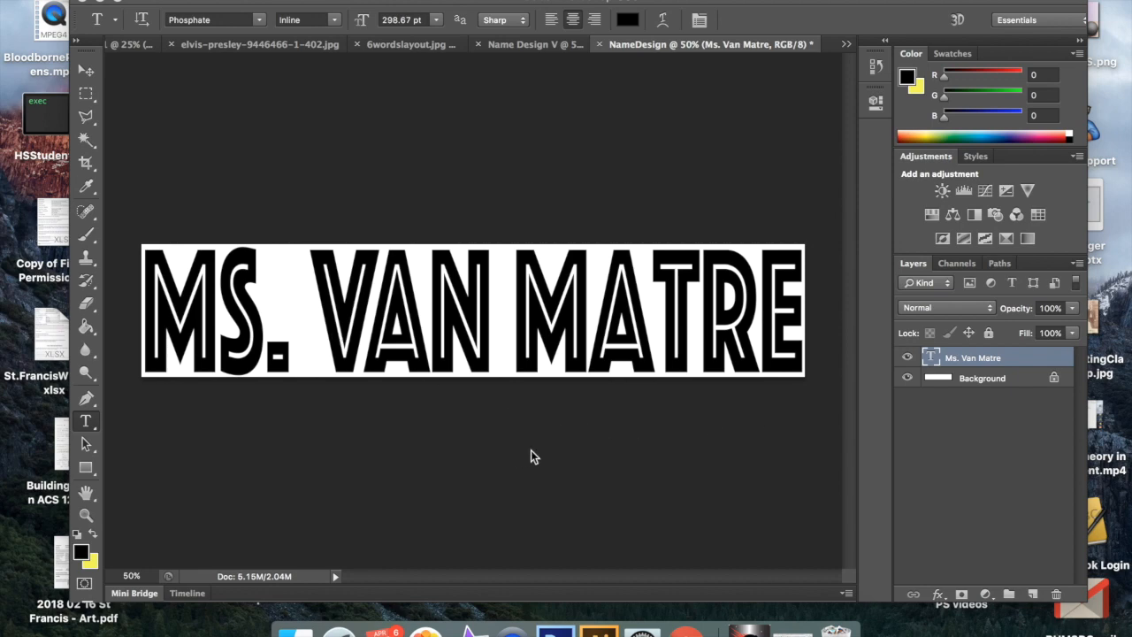
Step: Switch to Chrome and search Google in a new tab for images of "Ball State"
click(749, 630)
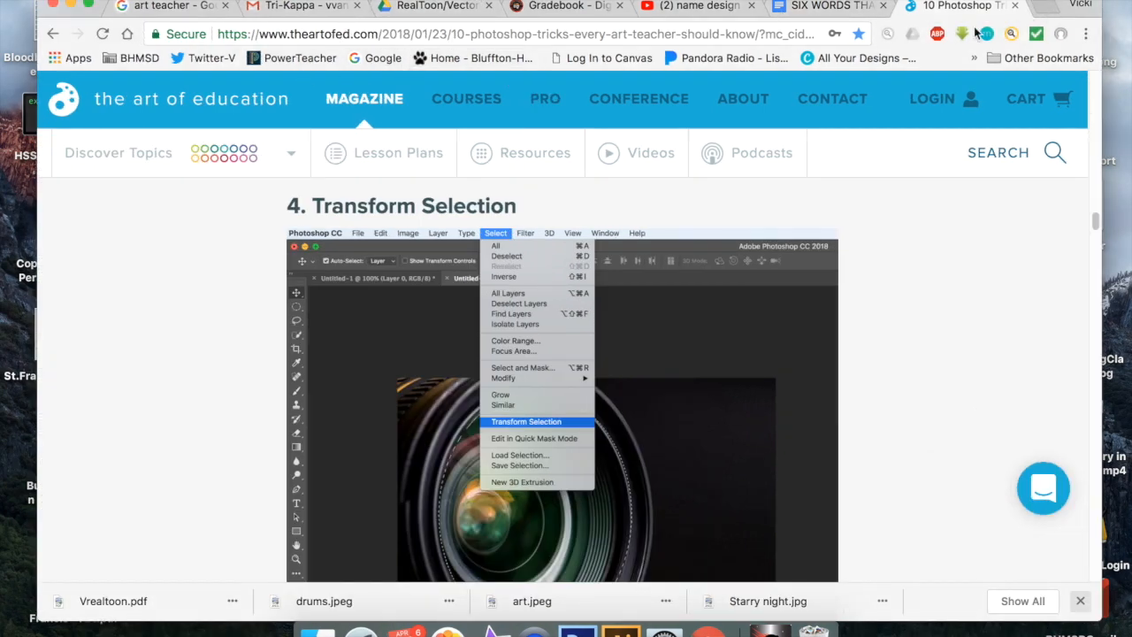
click(1046, 5)
click(383, 57)
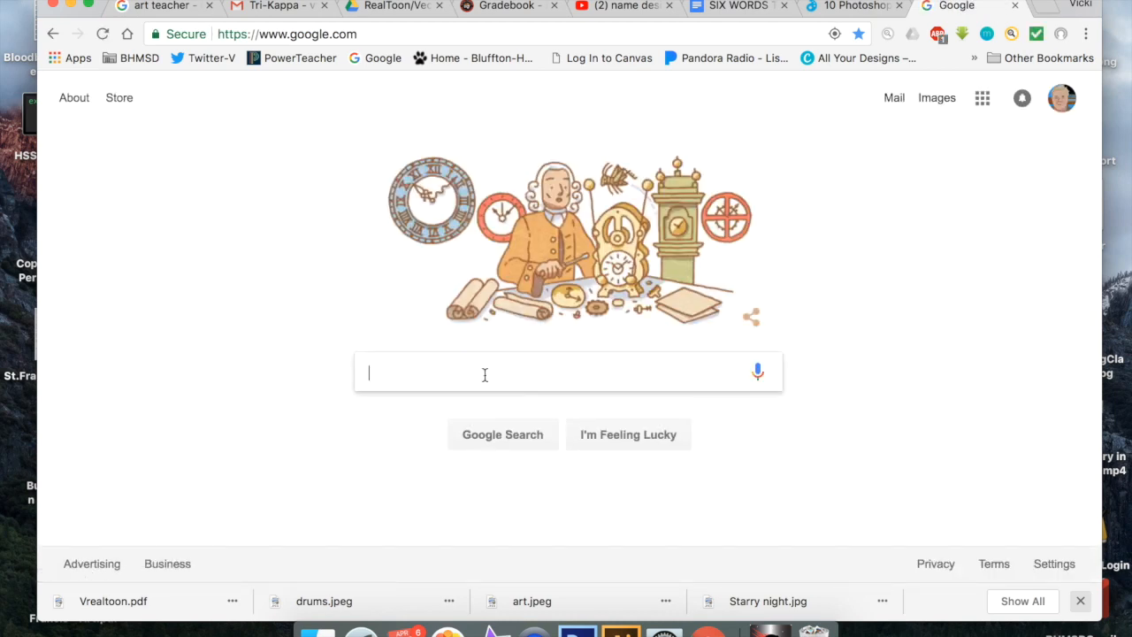
text(Ball State)
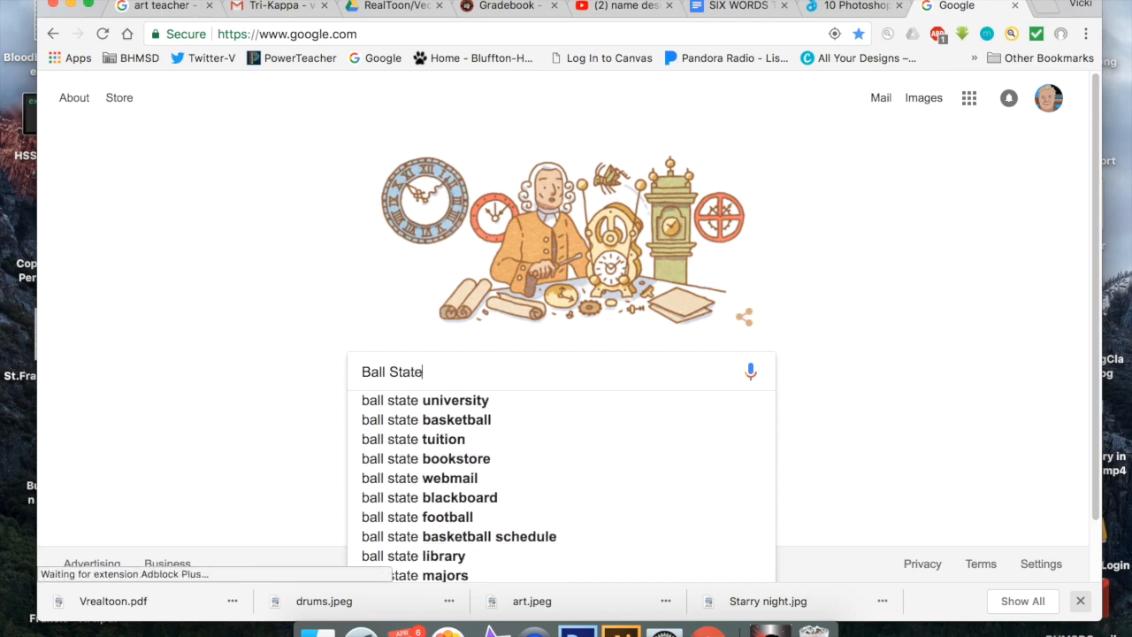
key(Return)
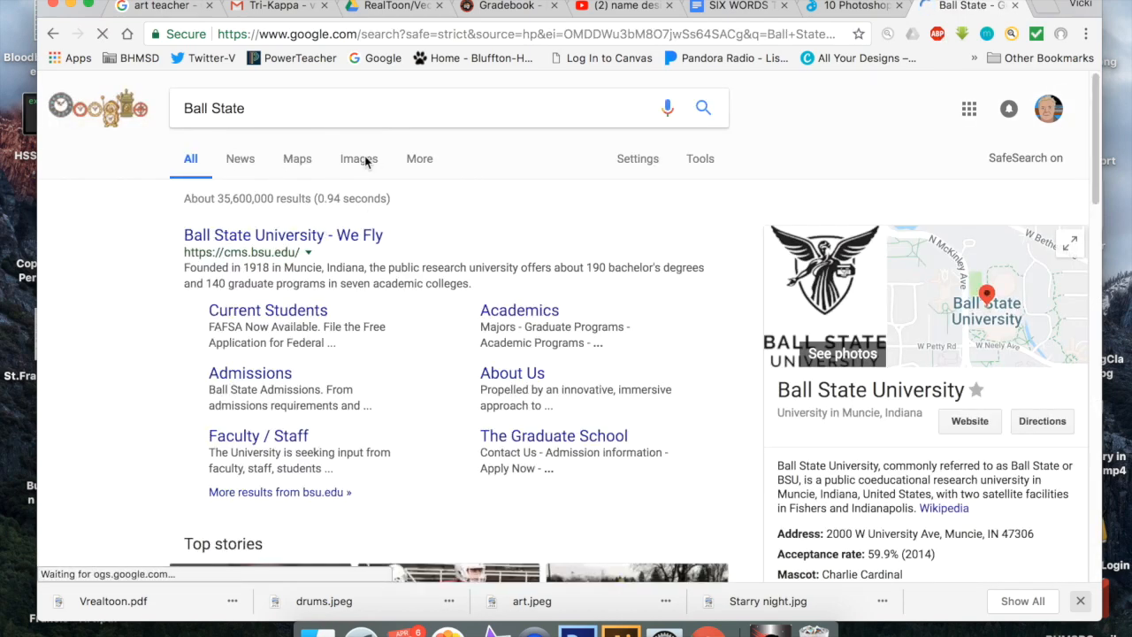
click(362, 164)
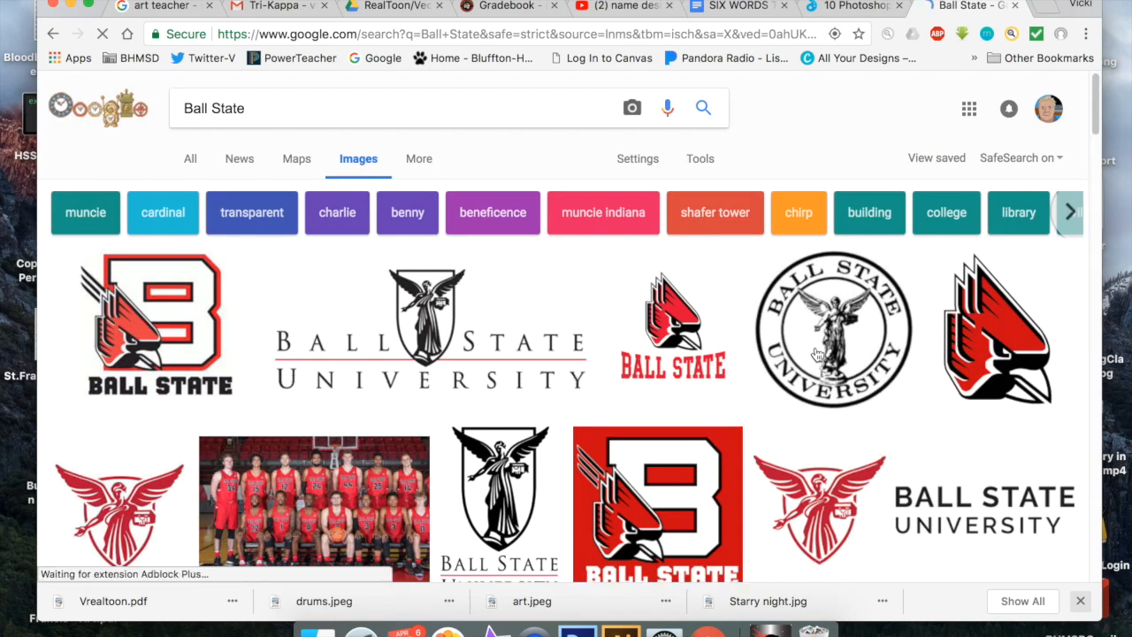
Step: Use Google's advanced image search to restrict the Ball State images to the Large size
click(649, 168)
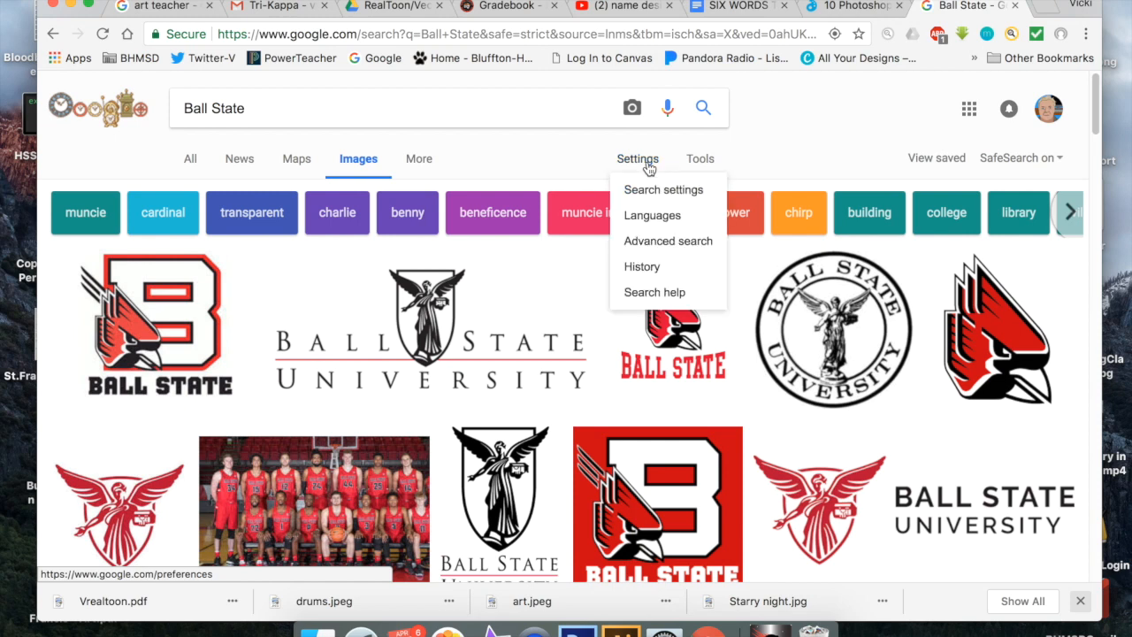
click(665, 242)
scroll(292, 412, down, 2)
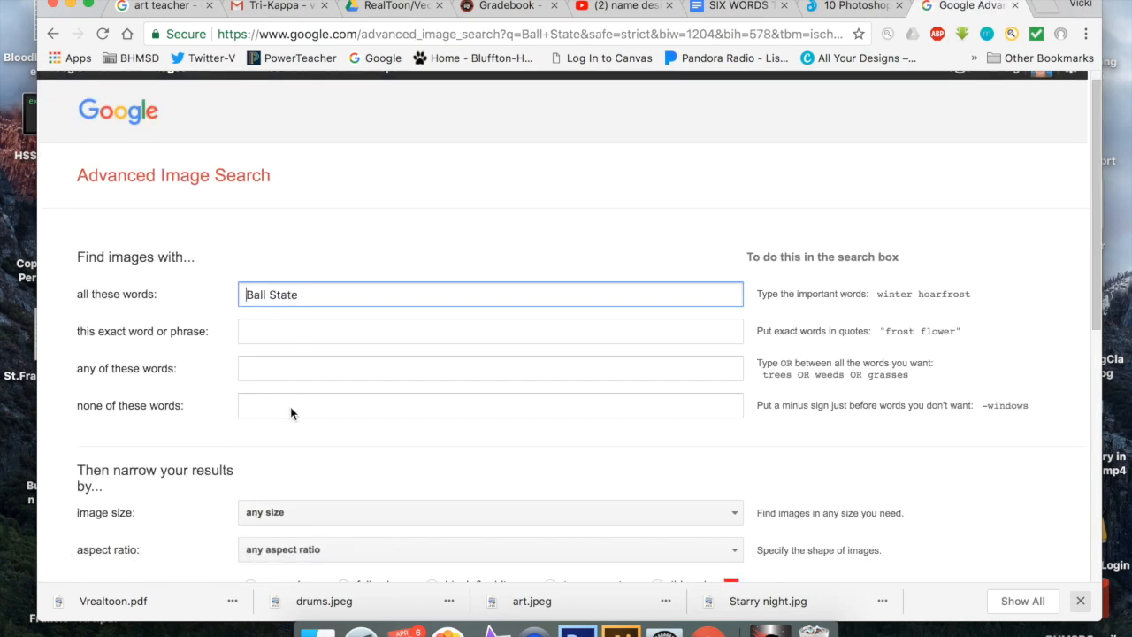
click(691, 493)
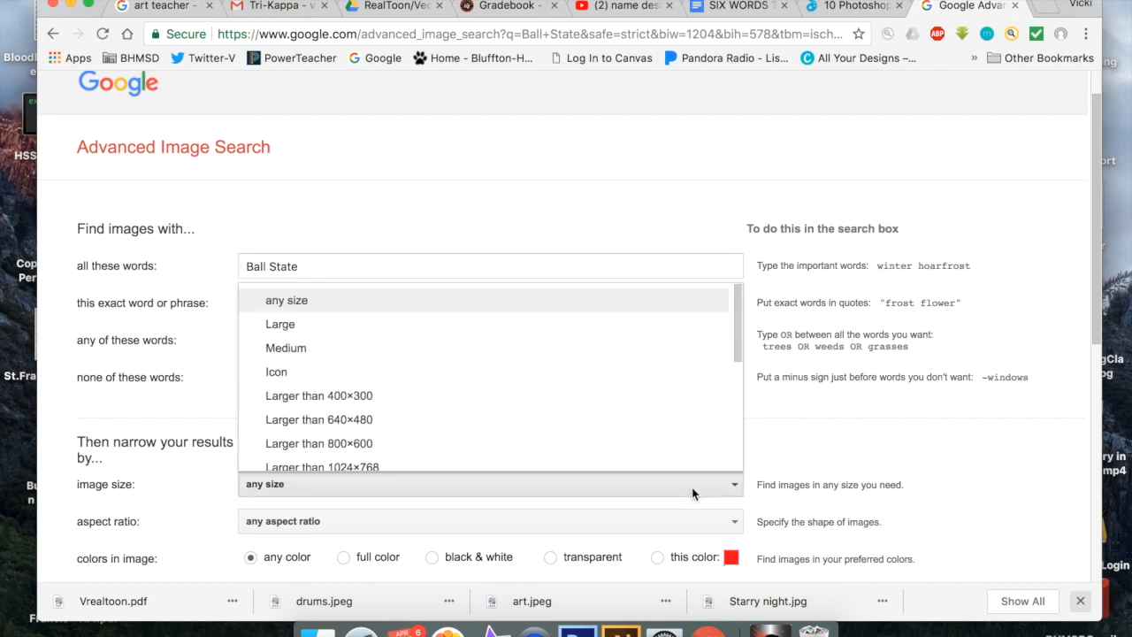
click(590, 325)
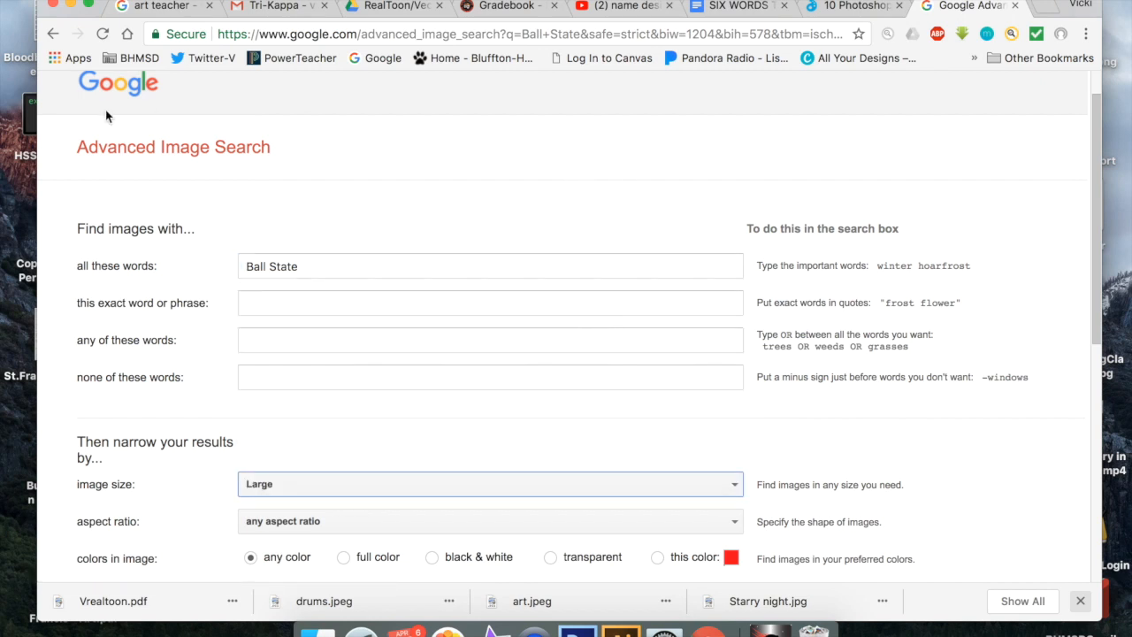
scroll(416, 309, down, 10)
click(707, 349)
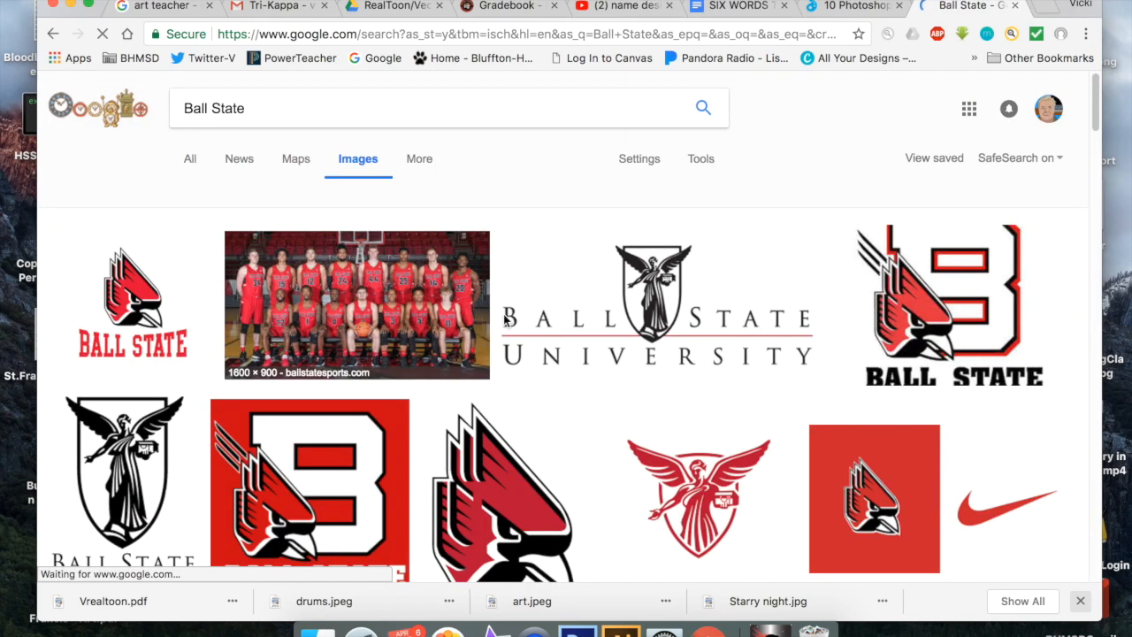
Step: Narrow the browser window, move it aside, and bring the red Ball State "B" logo into the NameDesign document in Photoshop
scroll(566, 354, down, 2)
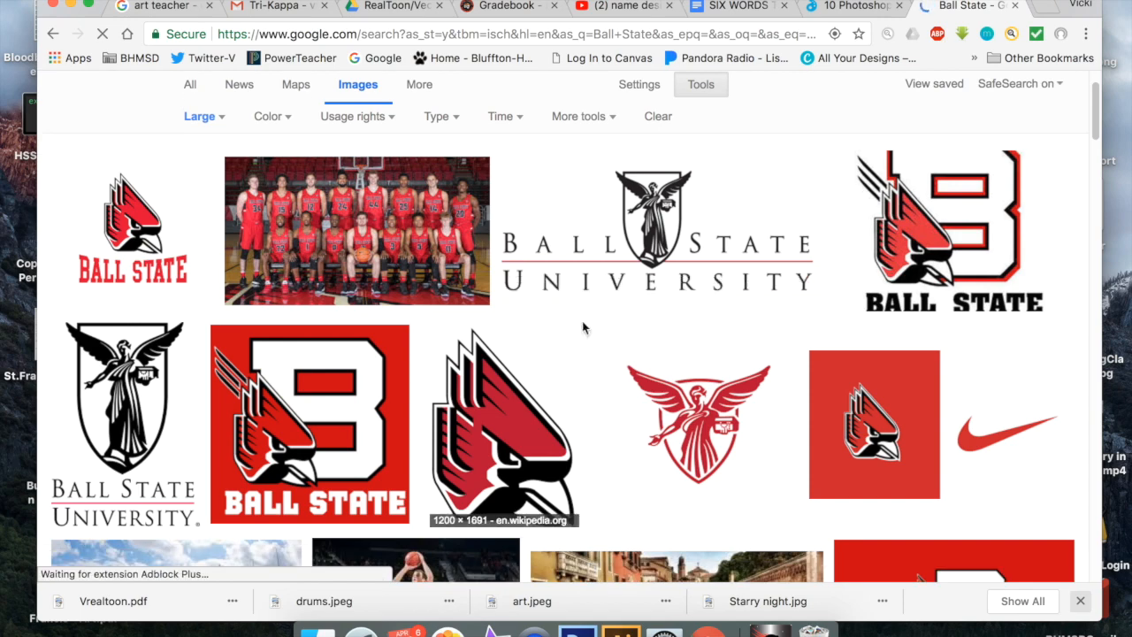
drag(1101, 248, 675, 264)
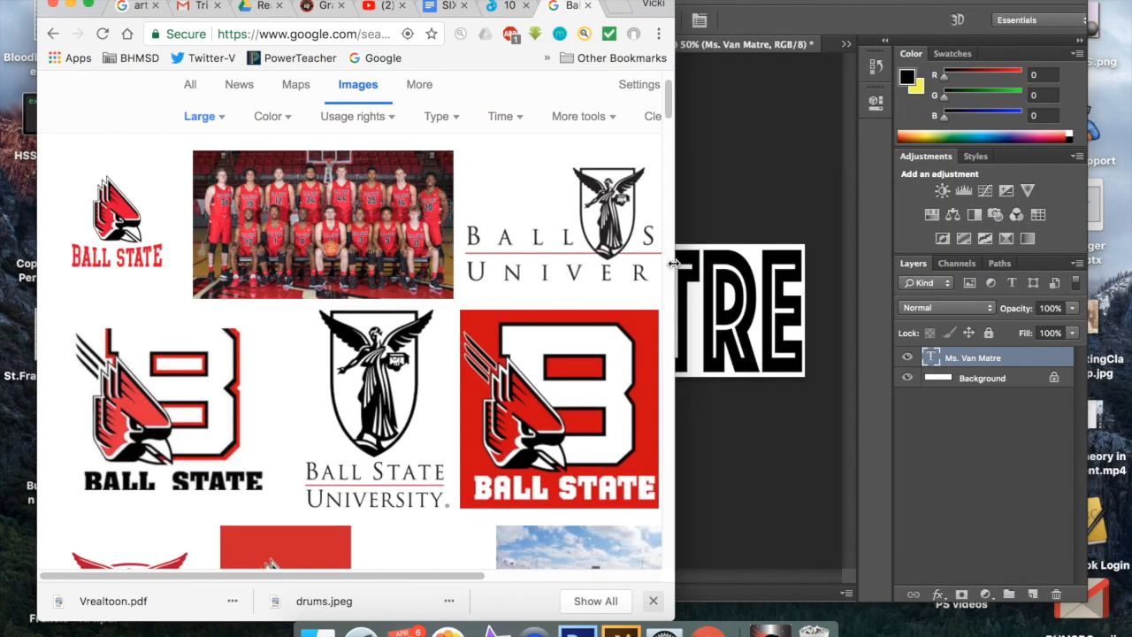
drag(536, 3, 1031, 9)
drag(1093, 435, 221, 324)
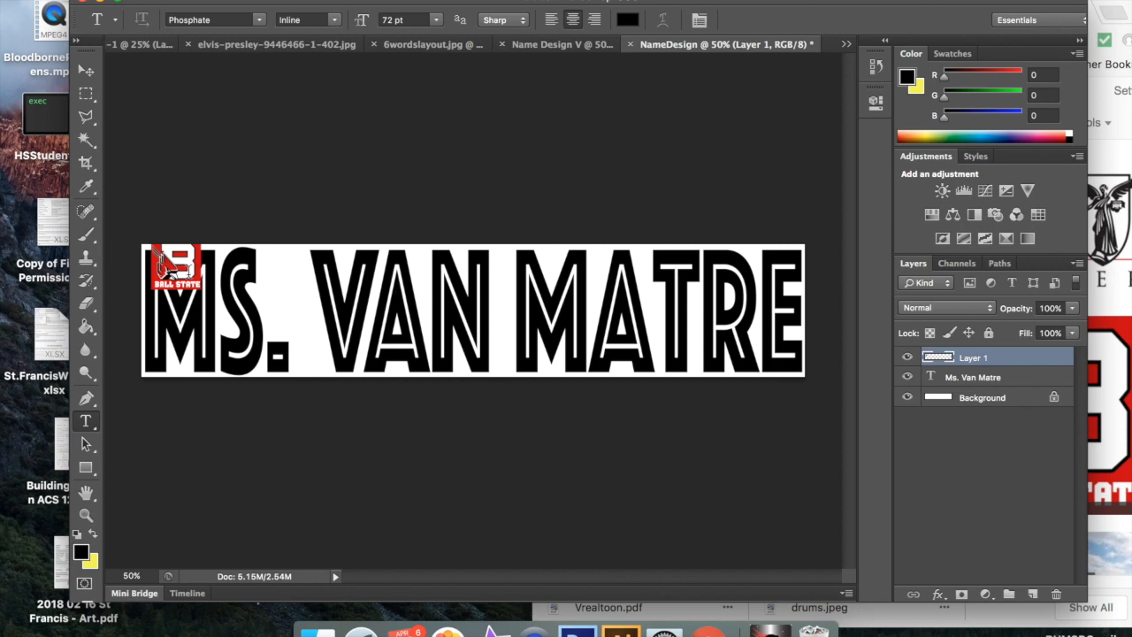
Step: Free-transform the Ball State logo proportionally to 272% so it fills the canvas height at the banner's left end
click(88, 72)
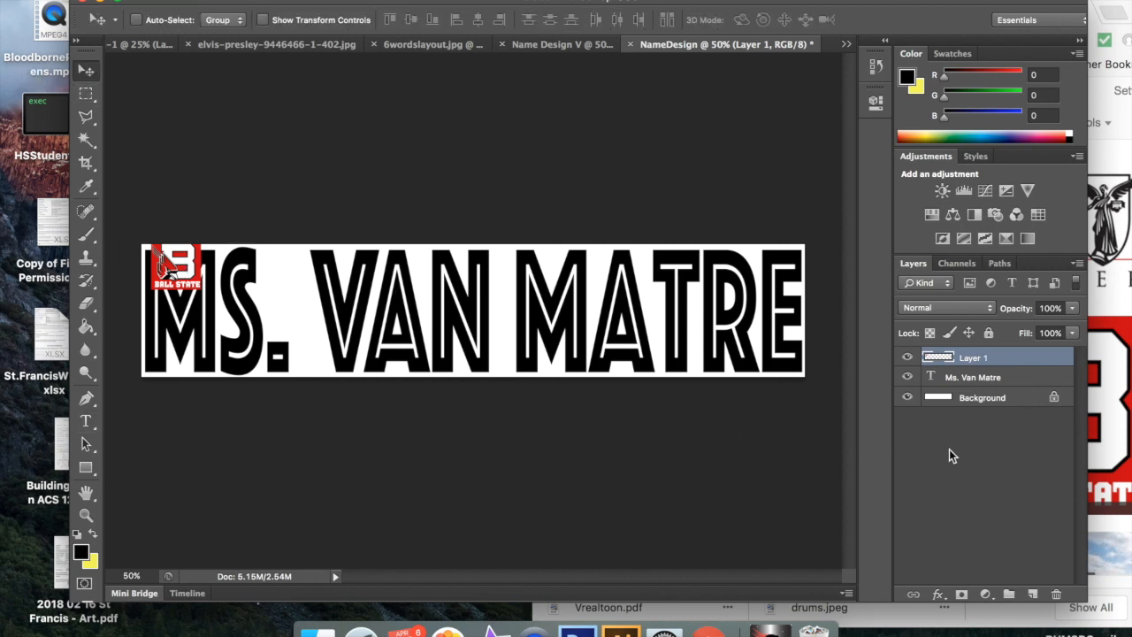
key(super+t)
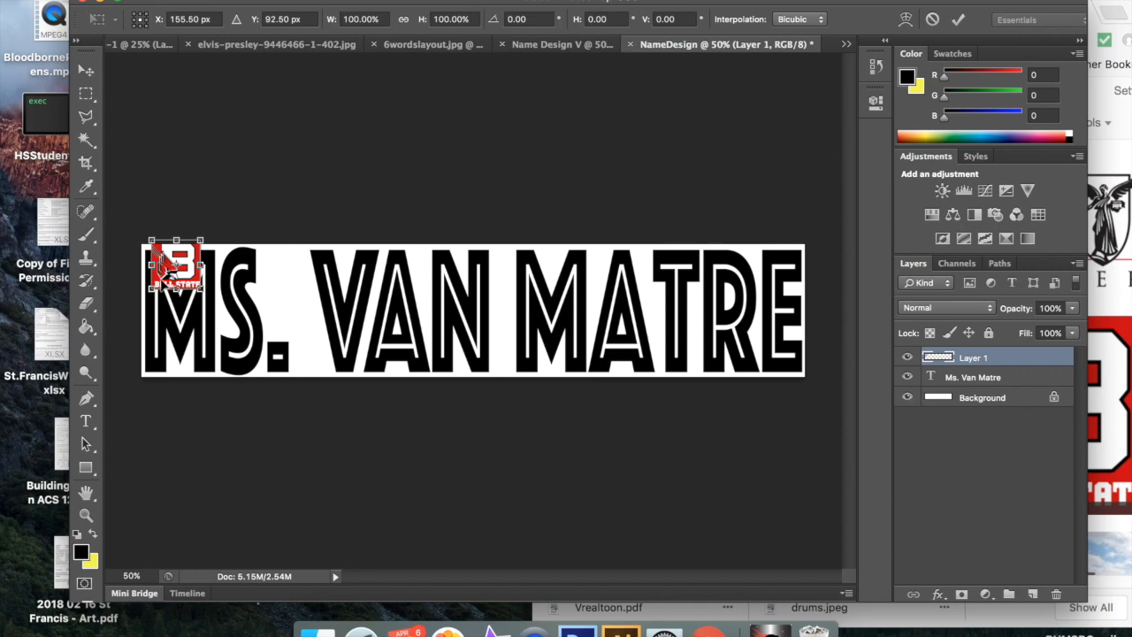
drag(200, 291, 288, 377)
drag(220, 308, 210, 312)
drag(278, 381, 324, 348)
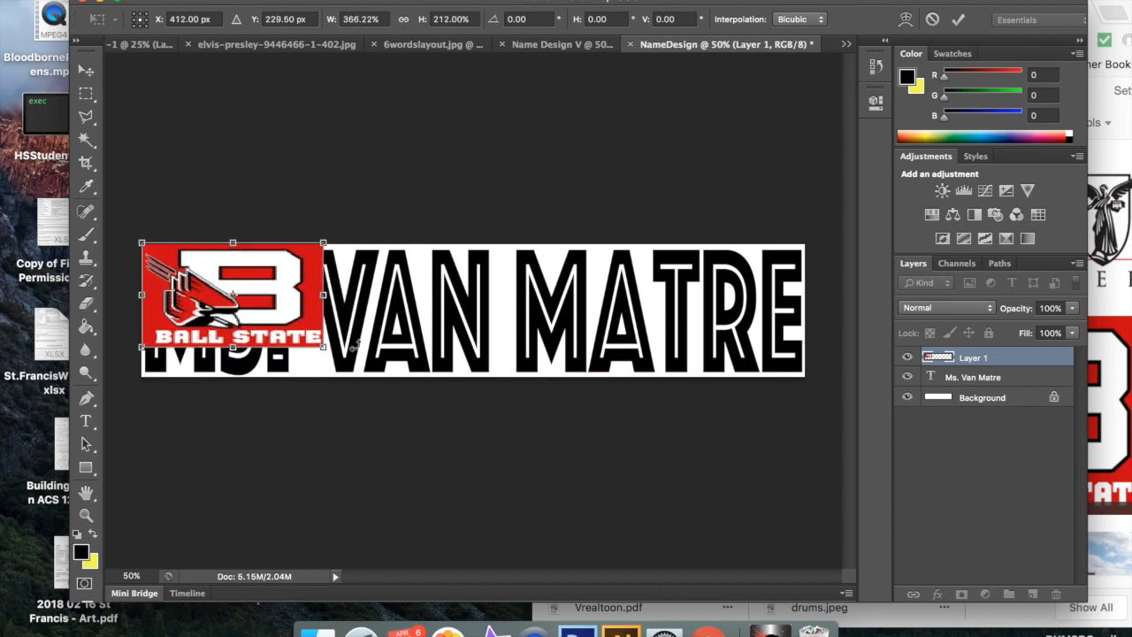
key(super+z)
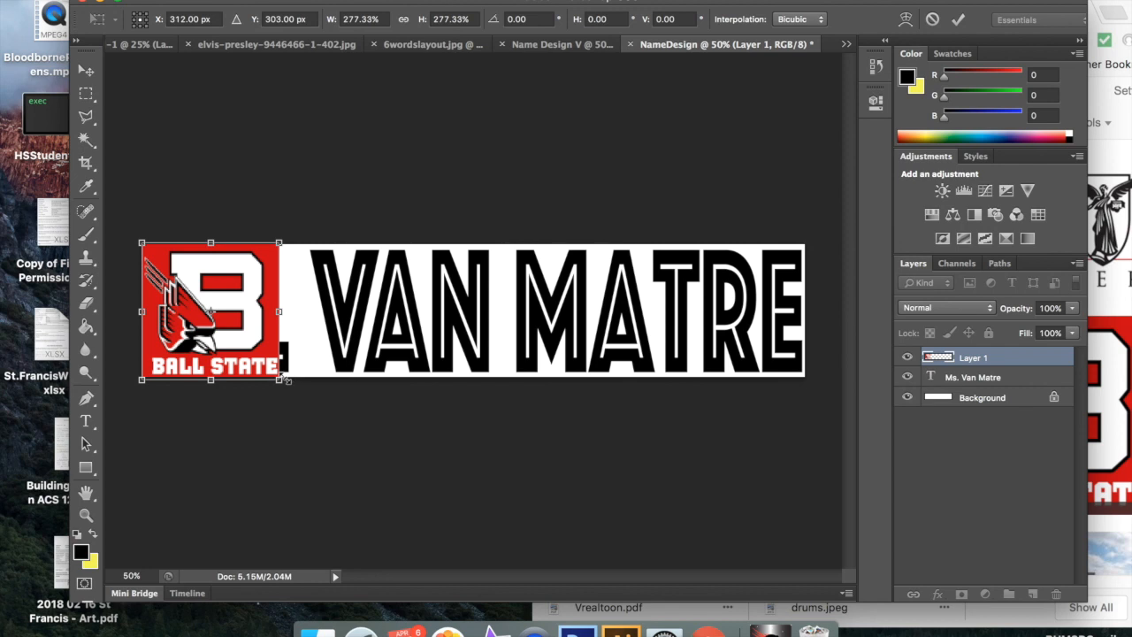
mouse_move(278, 379)
mouse_down()
mouse_move(244, 341)
mouse_move(279, 376)
mouse_up()
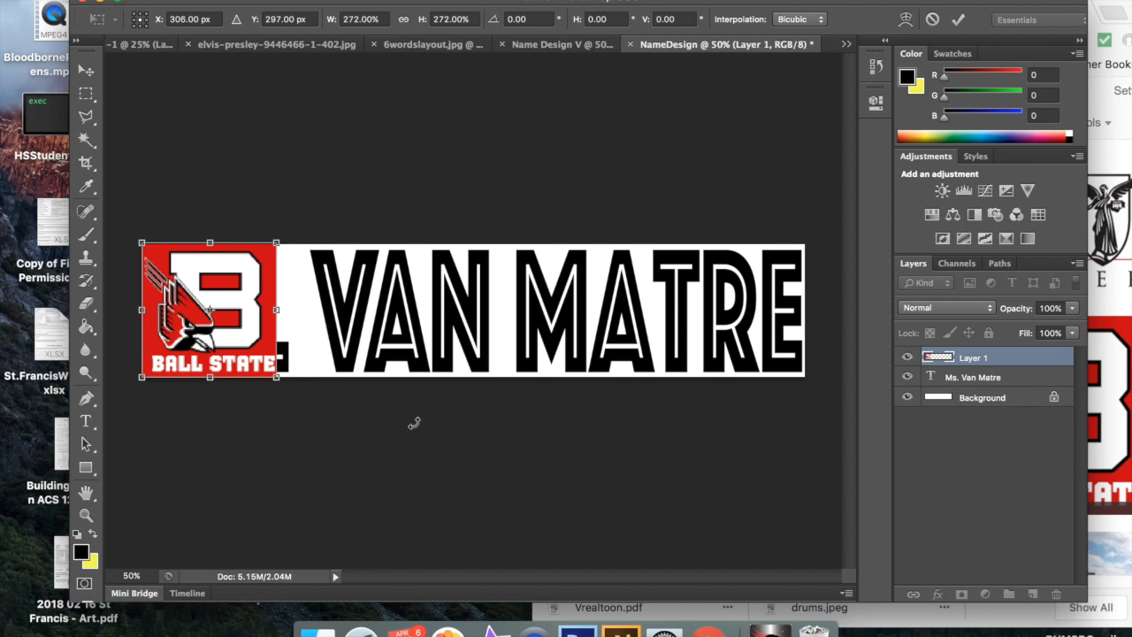
click(959, 19)
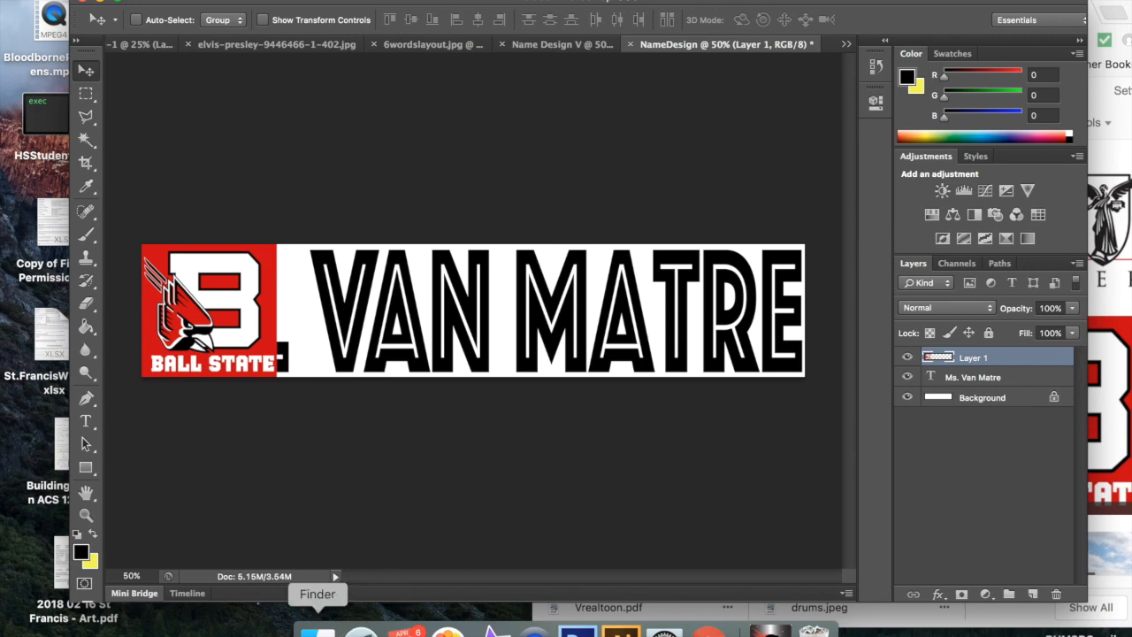
Step: Switch to Finder and place the dog picture "Screen Shot 2018-04-03 at 1.48.03 PM" into the NameDesign document
click(316, 630)
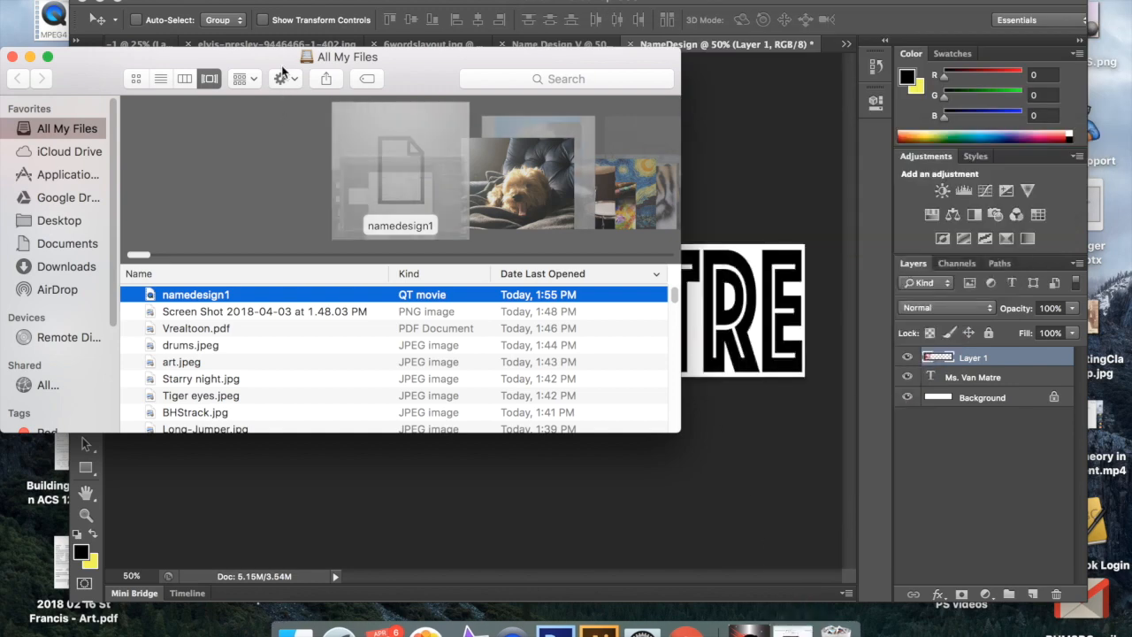
drag(269, 61, 782, 33)
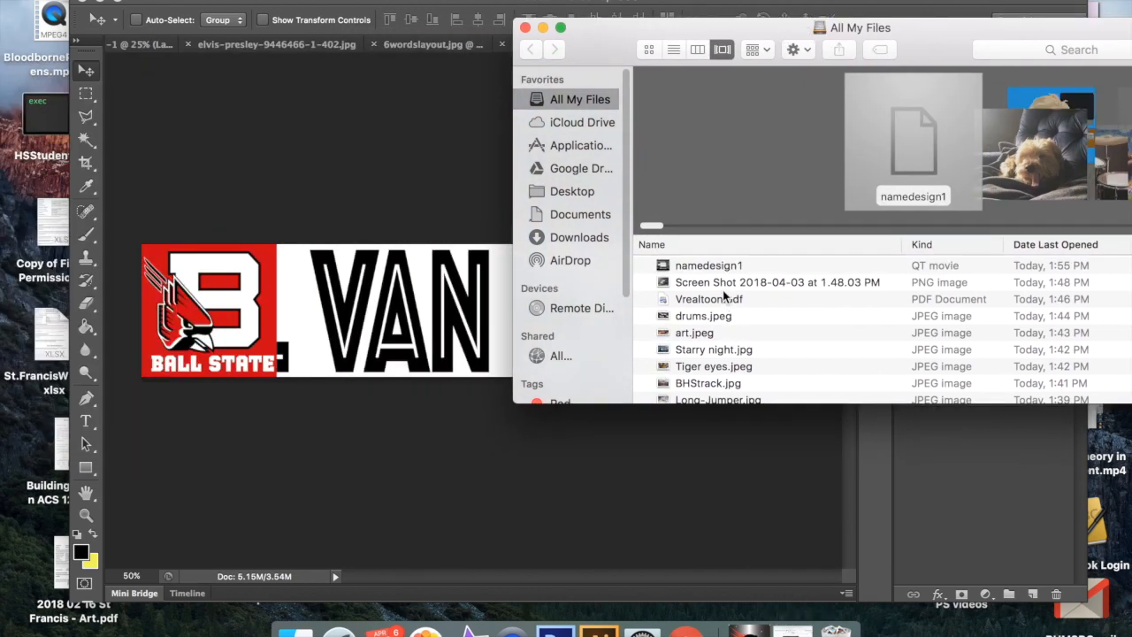
drag(712, 283, 373, 301)
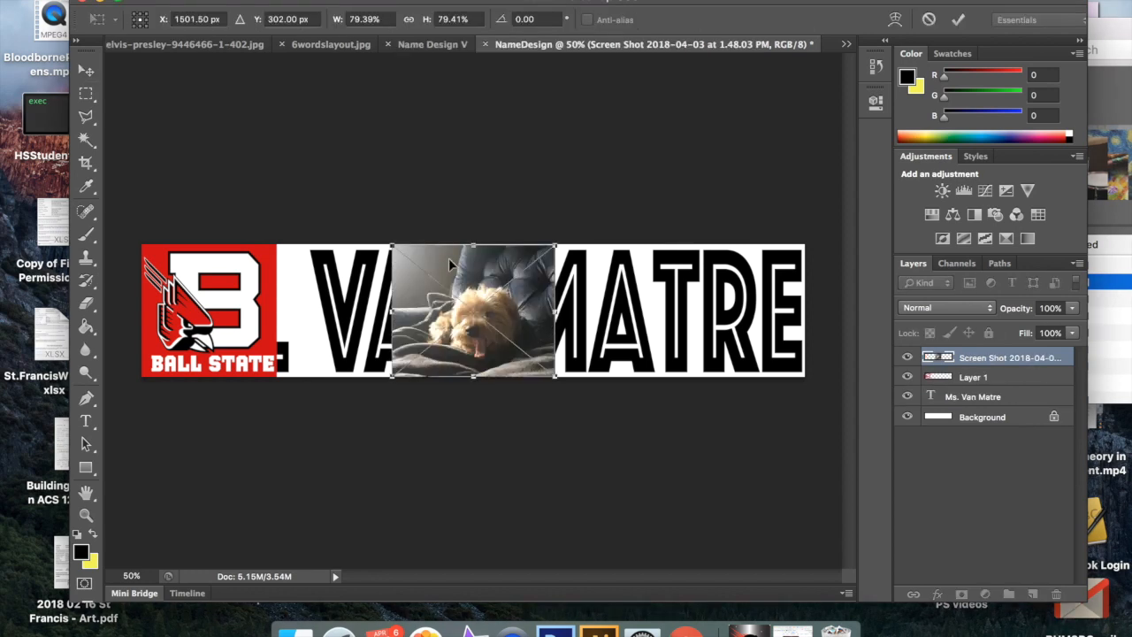
Step: Scale the placed dog picture to about 111% width and 110% height and move it against the Ball State logo
drag(391, 246, 353, 222)
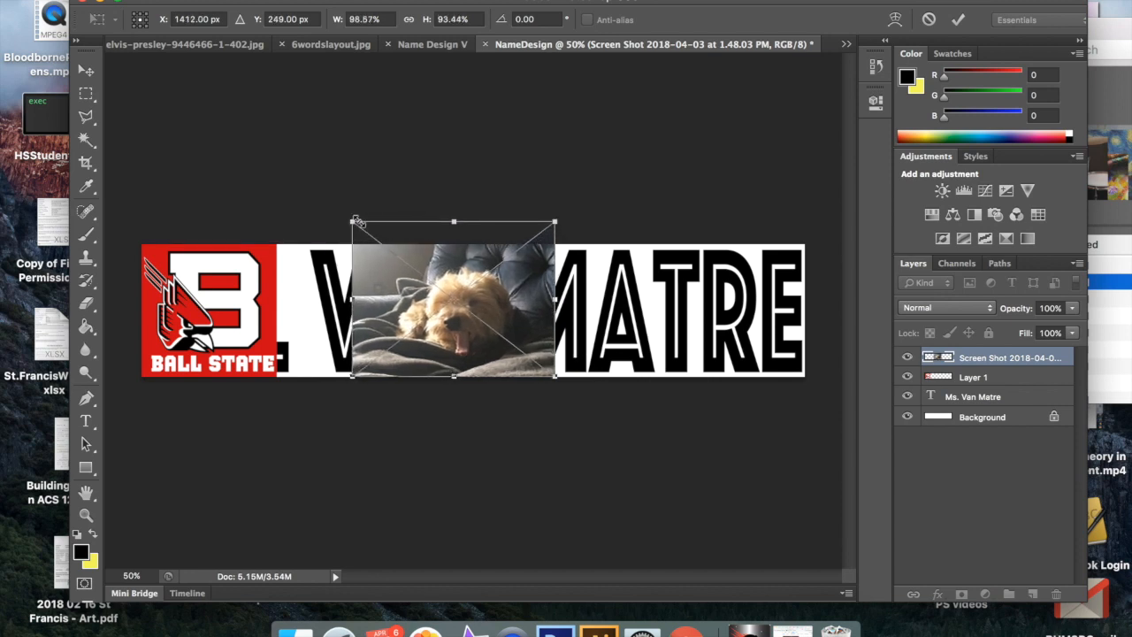
key(super+z)
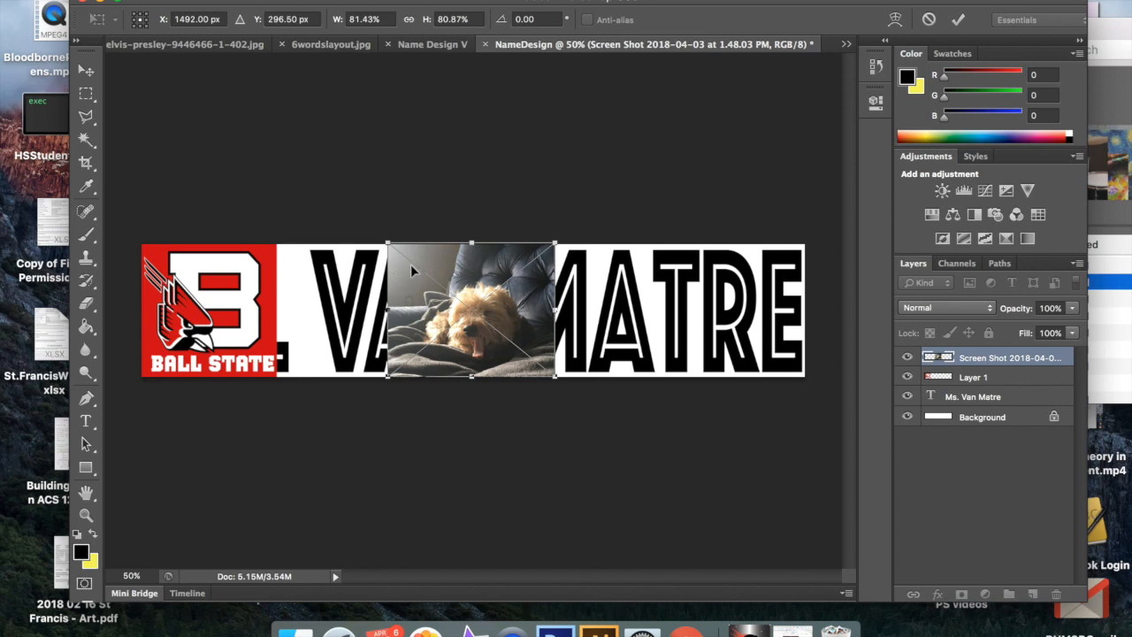
drag(381, 237, 324, 197)
drag(442, 306, 378, 311)
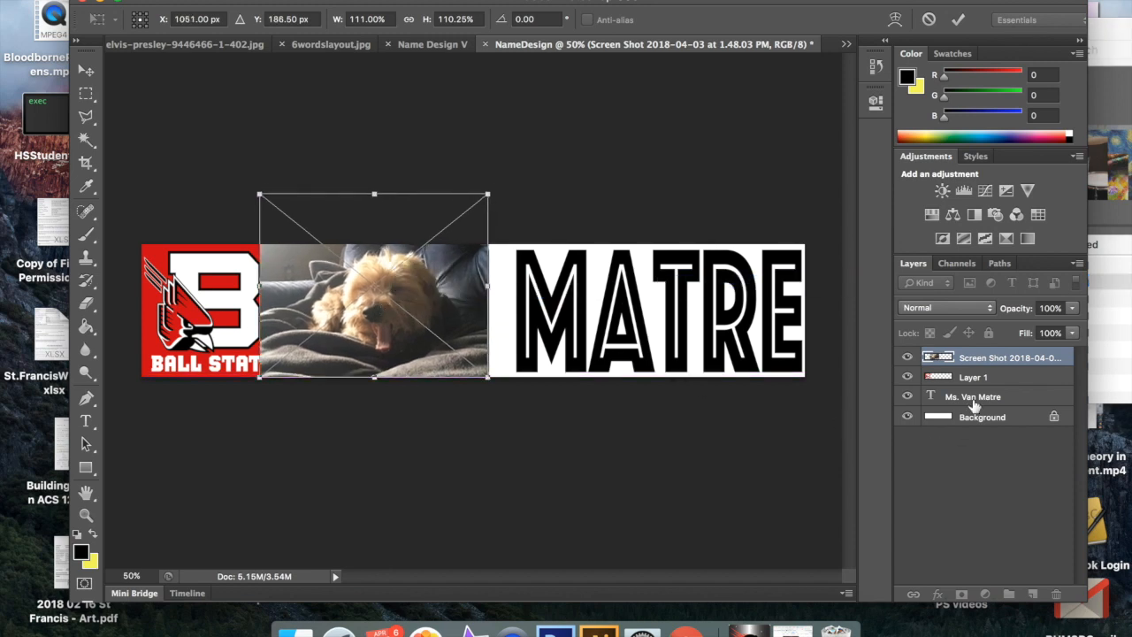
click(958, 20)
Step: Stack the Ball State logo's Layer 1 above the dog screenshot layer
drag(984, 363, 986, 354)
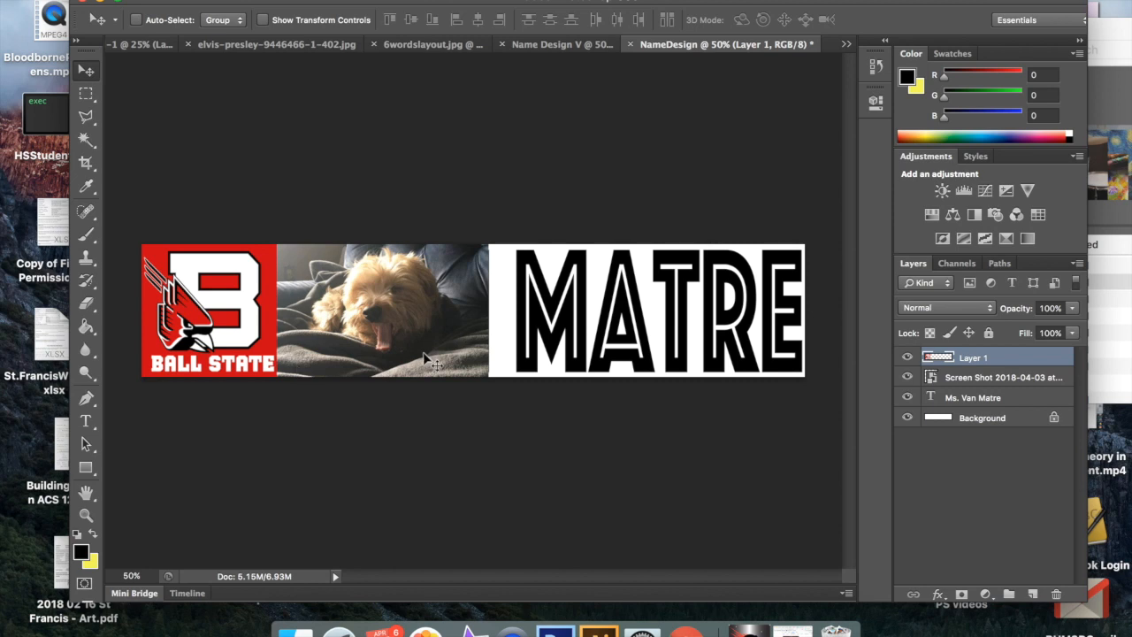
drag(382, 338, 356, 344)
super+click(386, 341)
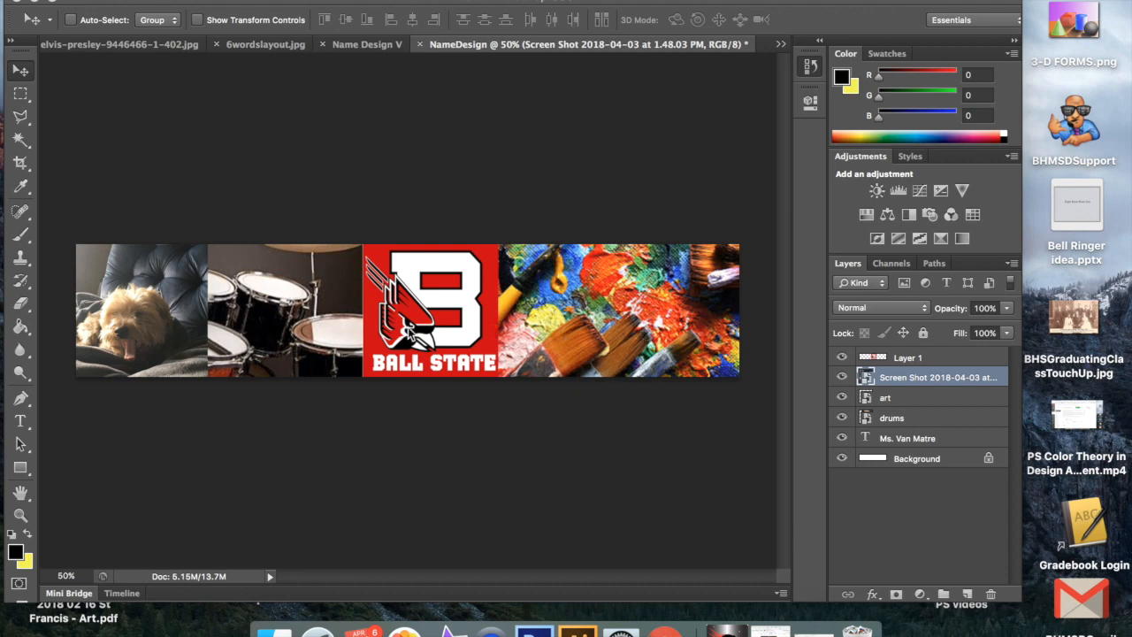
Step: Create clipping masks for the drums and art layers so both pictures show only inside the name lettering
click(912, 423)
click(912, 423)
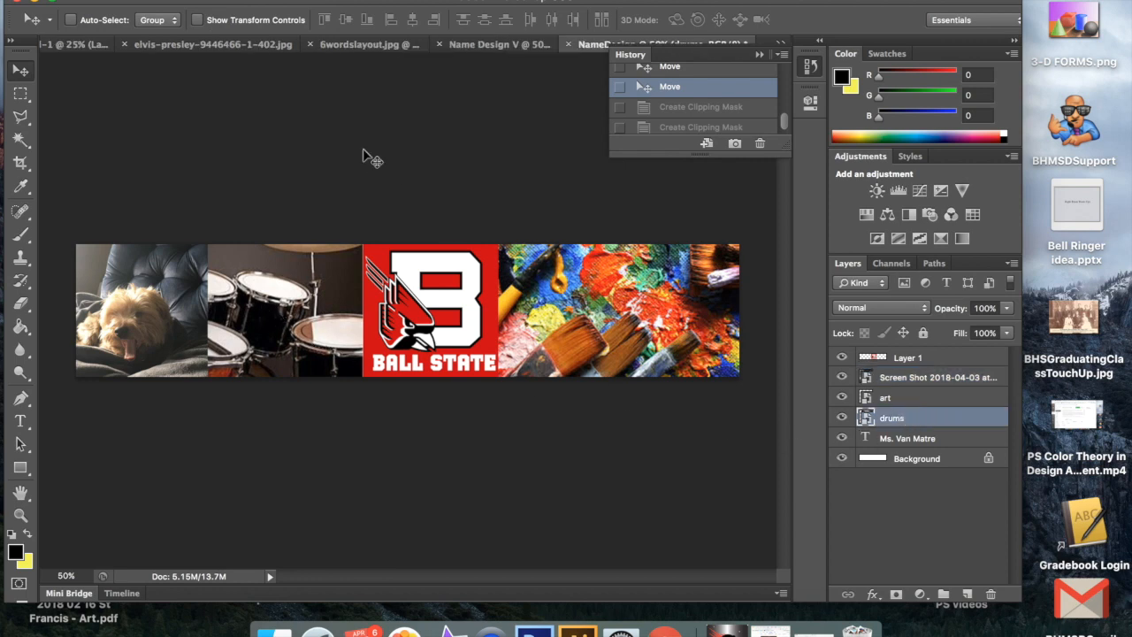
click(267, 1)
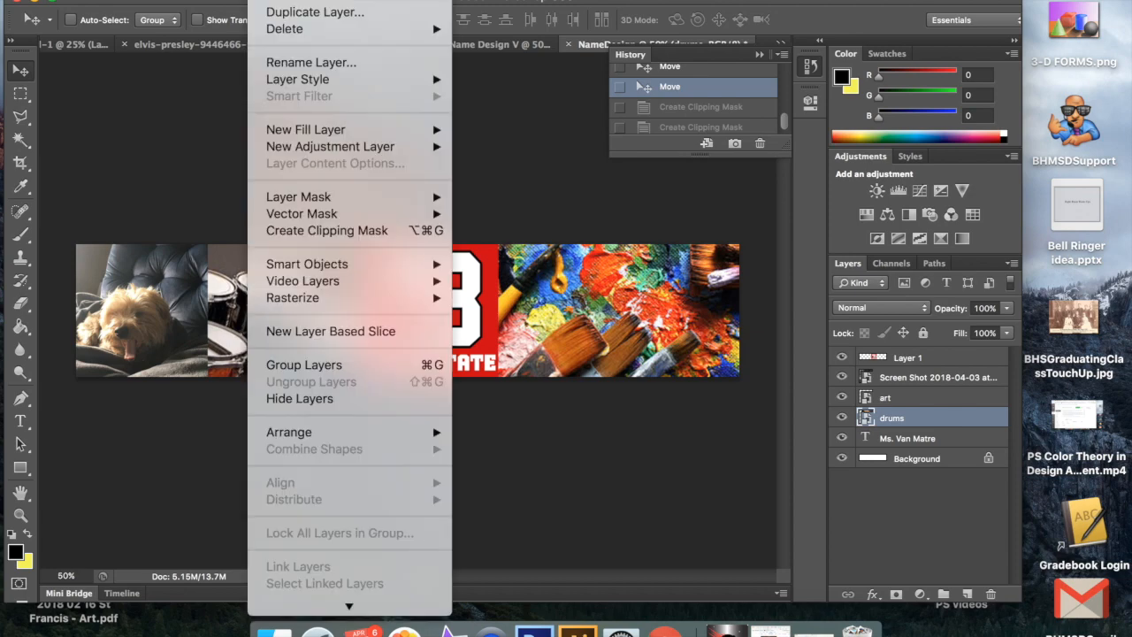
click(326, 232)
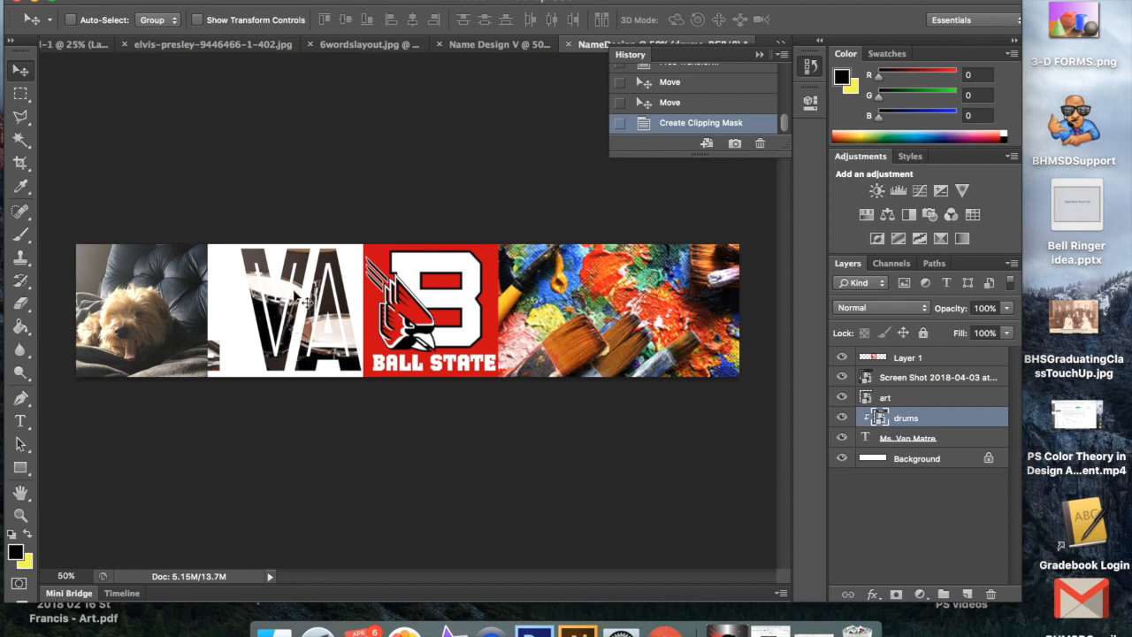
click(911, 400)
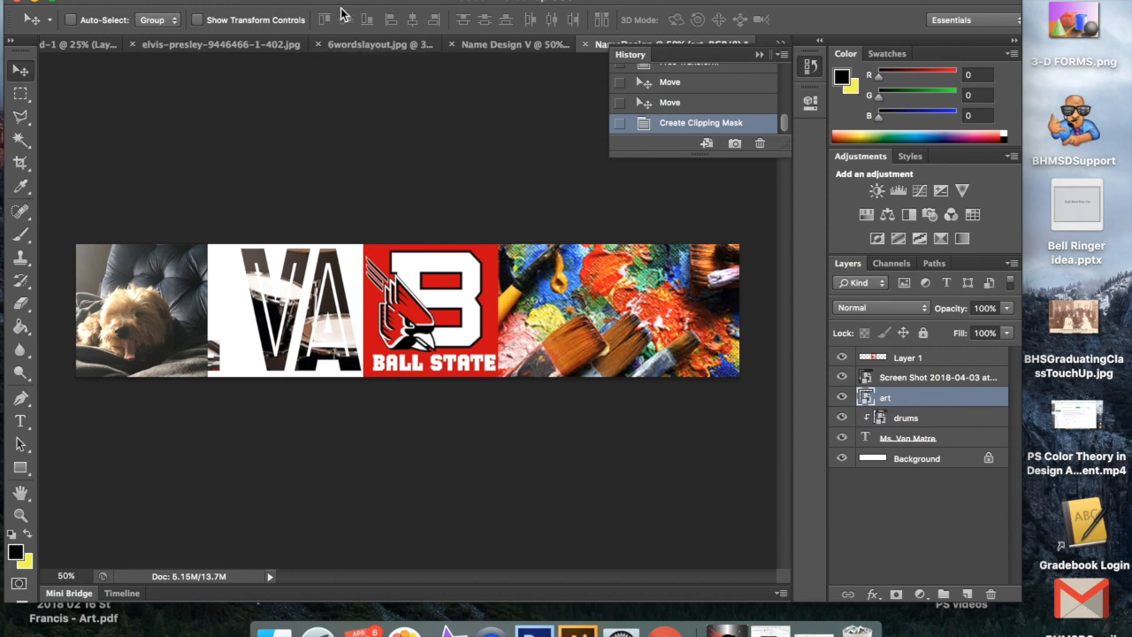
click(267, 1)
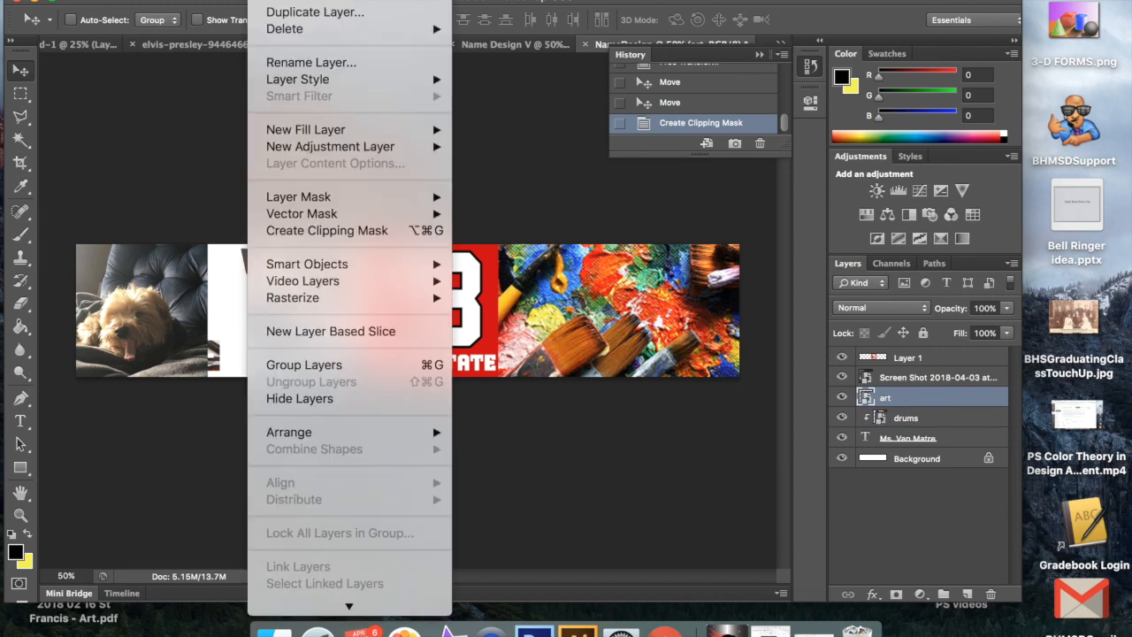
click(327, 231)
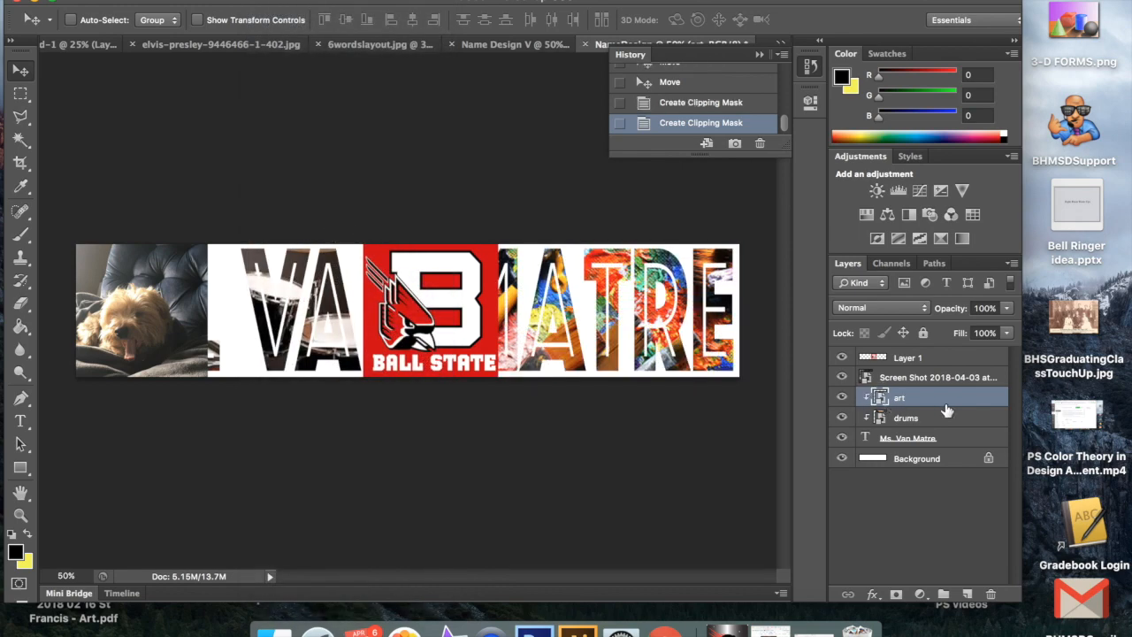
Step: Create a clipping mask for the dog screenshot layer so it fills the first letters of the name text
click(907, 379)
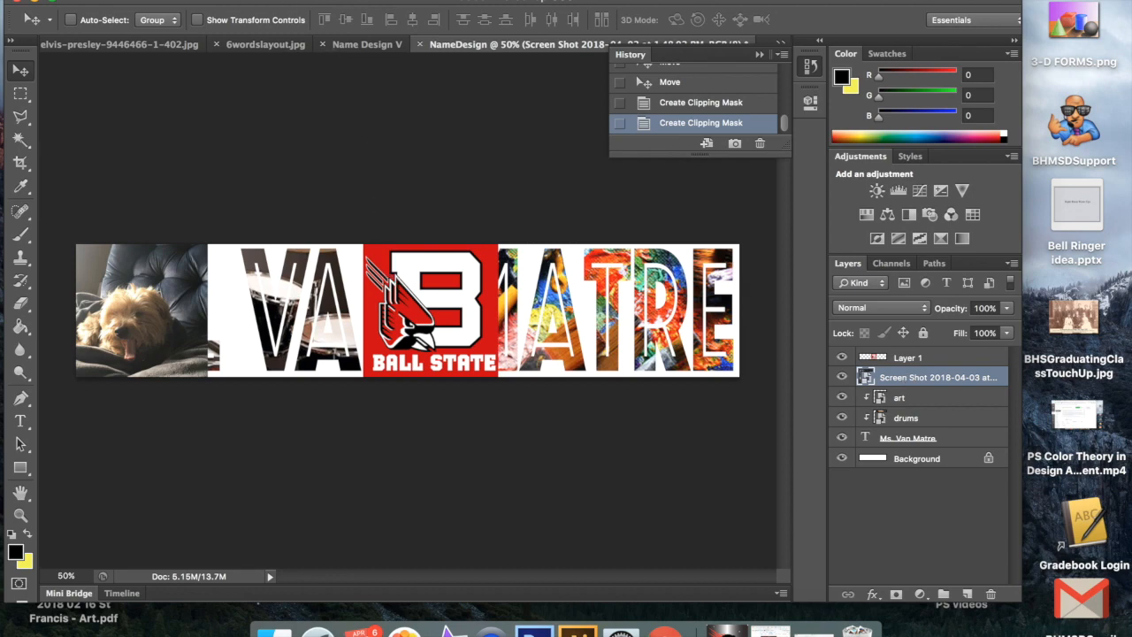
click(265, 1)
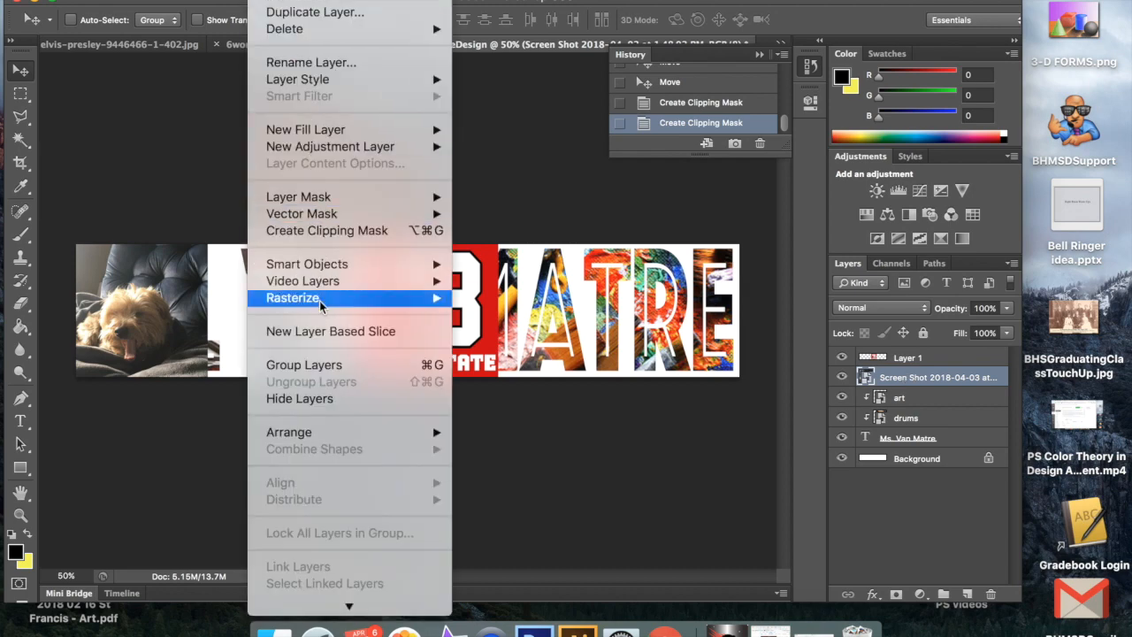
click(325, 230)
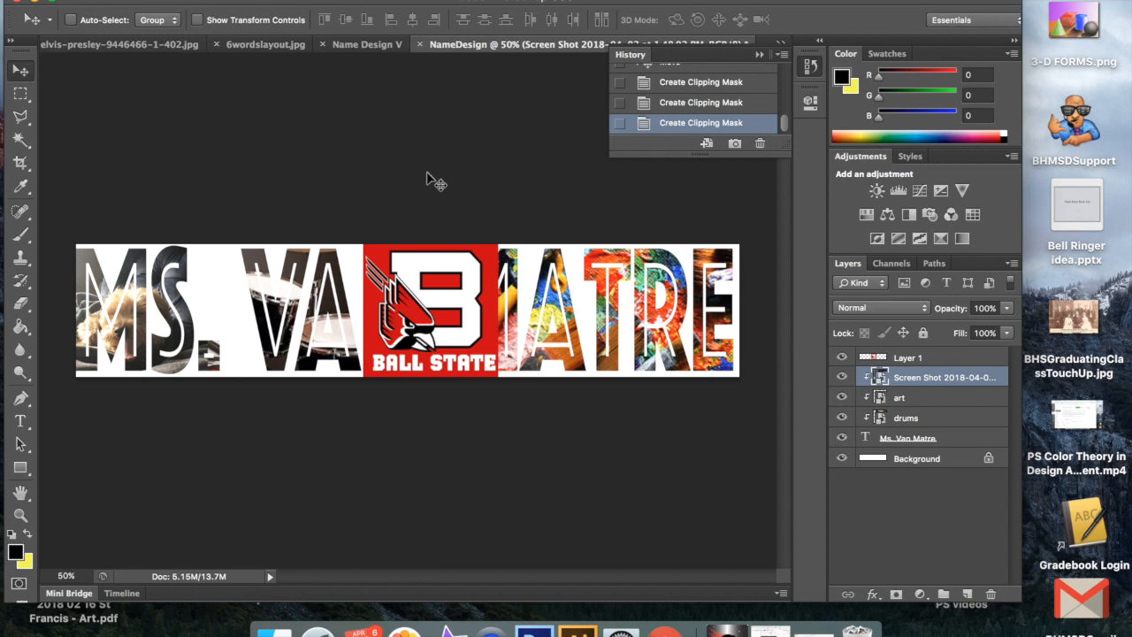
Step: Clip the Ball State logo on Layer 1 to the name text and move it over the last word's first two letters
click(911, 359)
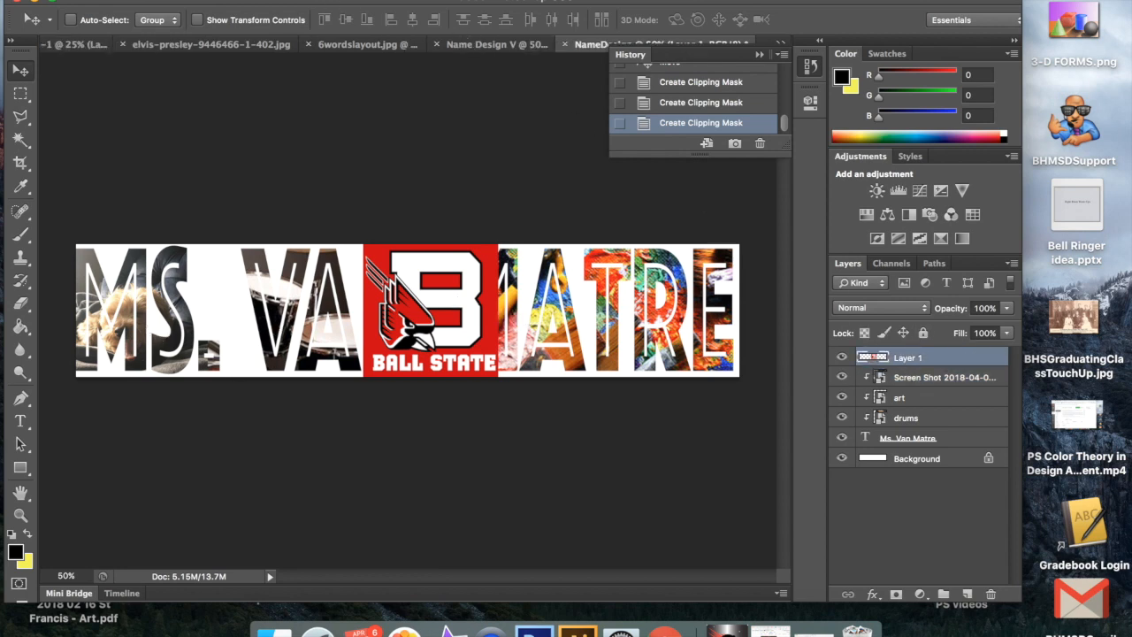
click(330, 232)
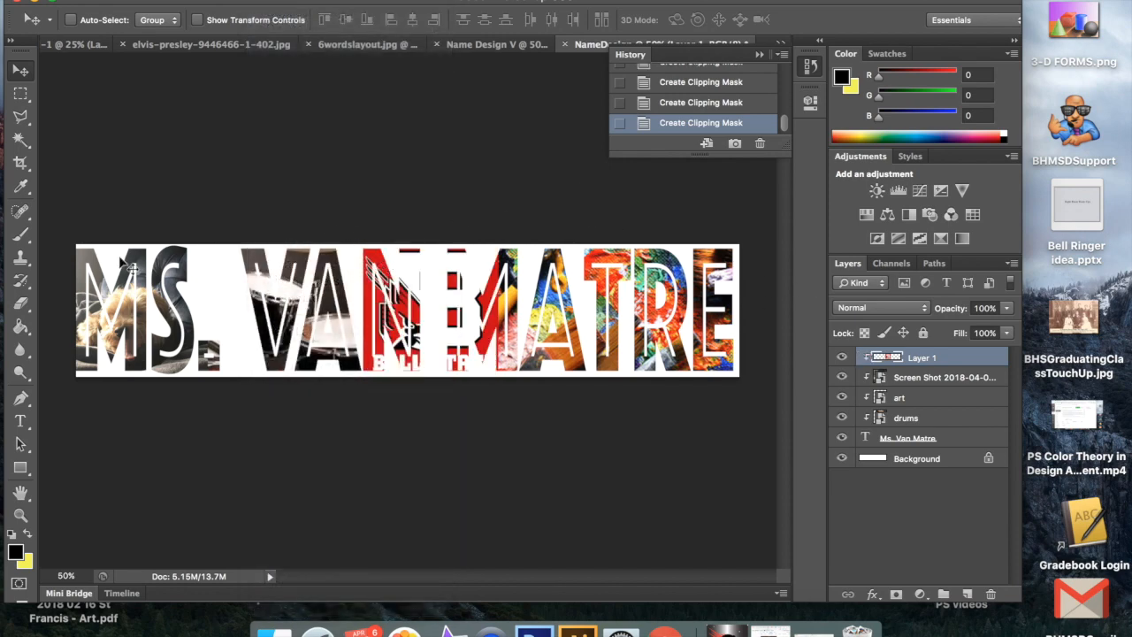
drag(412, 348, 531, 322)
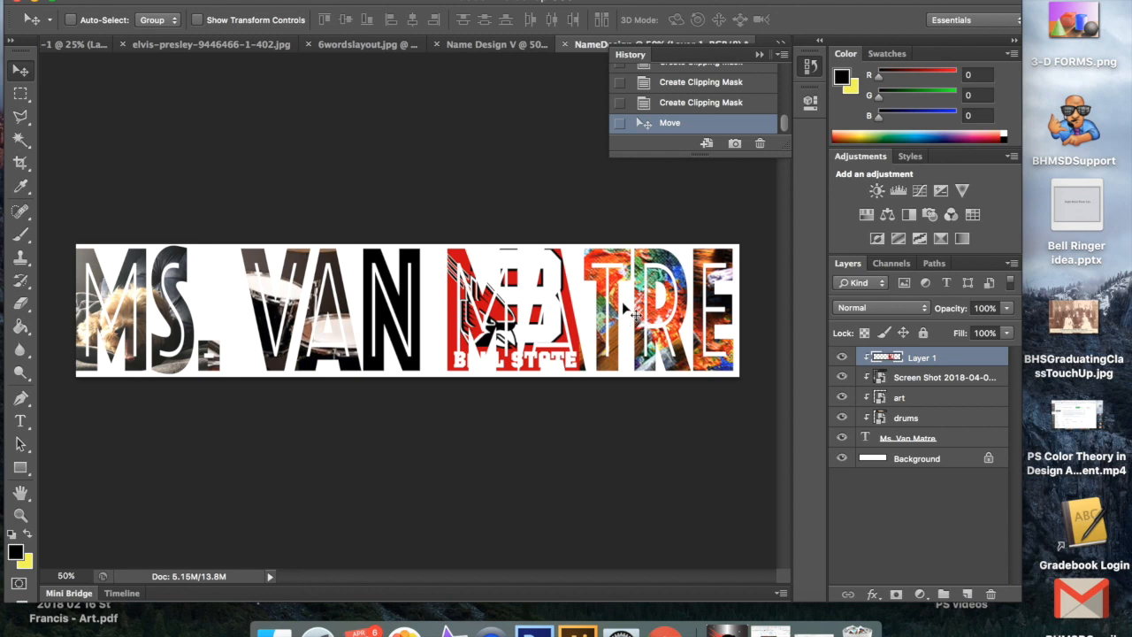
Step: Try erasing the logo's right edge with a hard round 43 px Eraser, and revert to the state before erasing
click(20, 257)
click(23, 234)
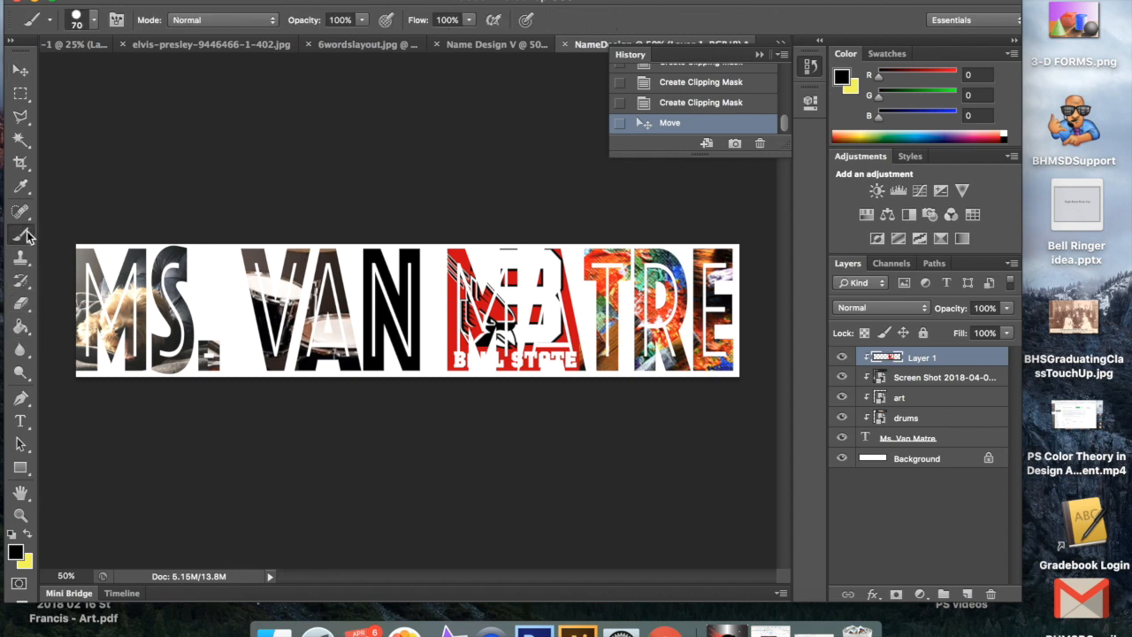
click(22, 305)
click(96, 21)
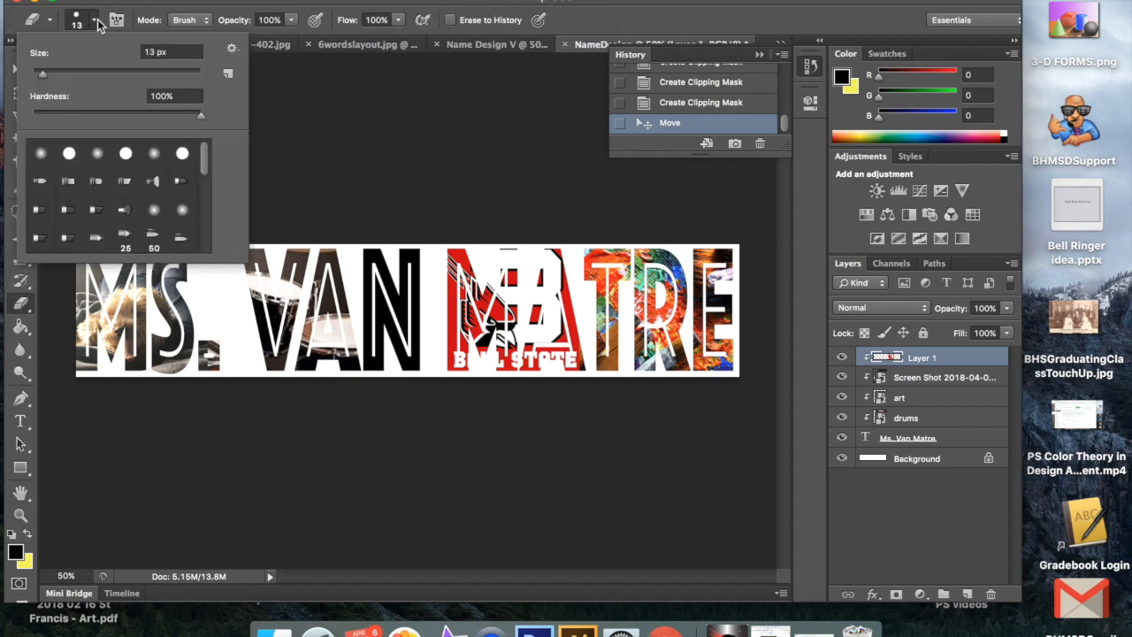
click(127, 159)
drag(39, 77, 63, 73)
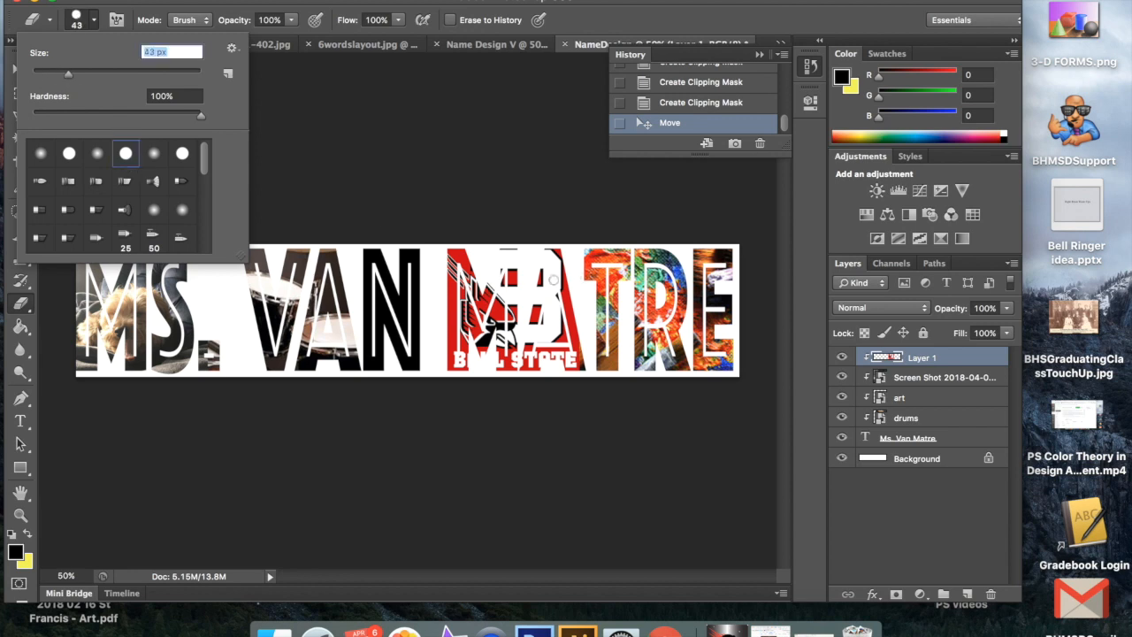
key(Return)
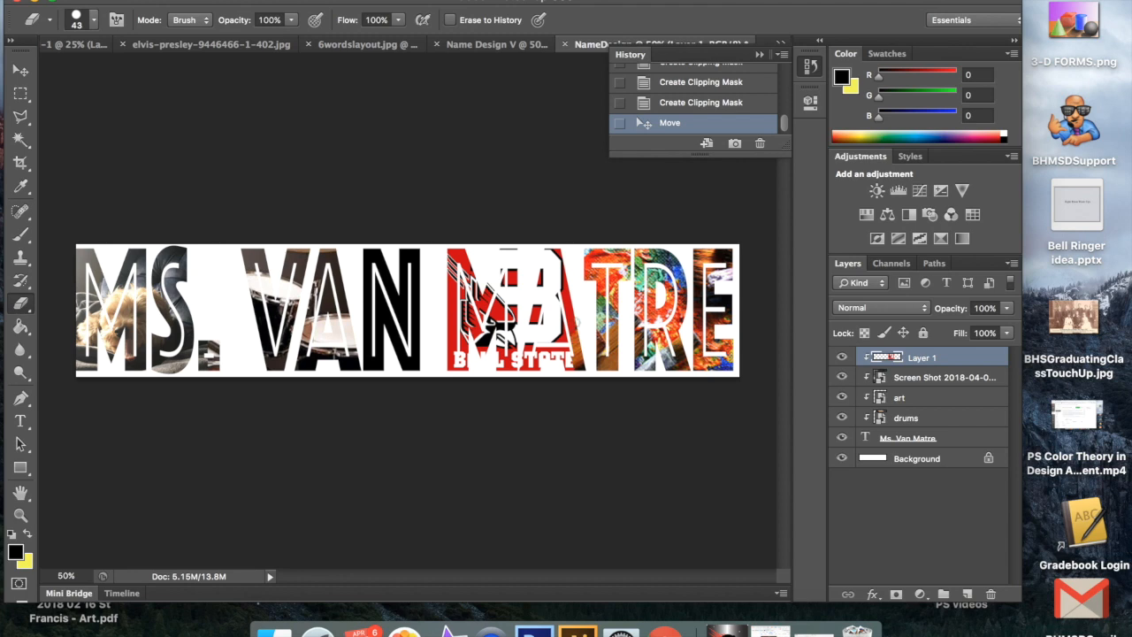
drag(566, 318, 573, 371)
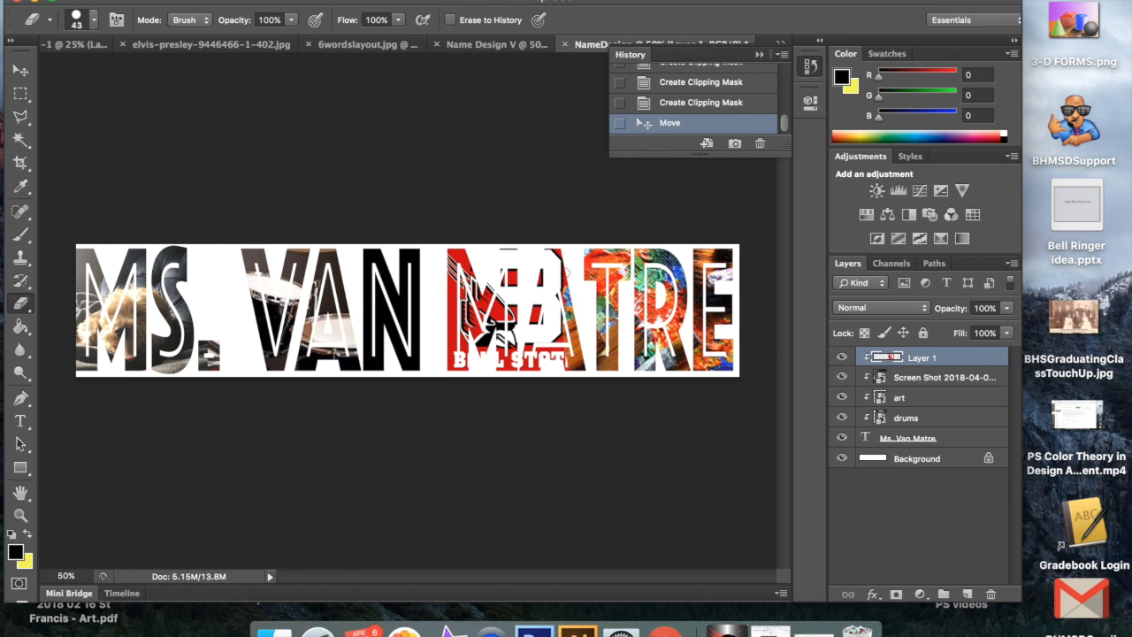
drag(558, 237, 563, 385)
drag(561, 346, 561, 368)
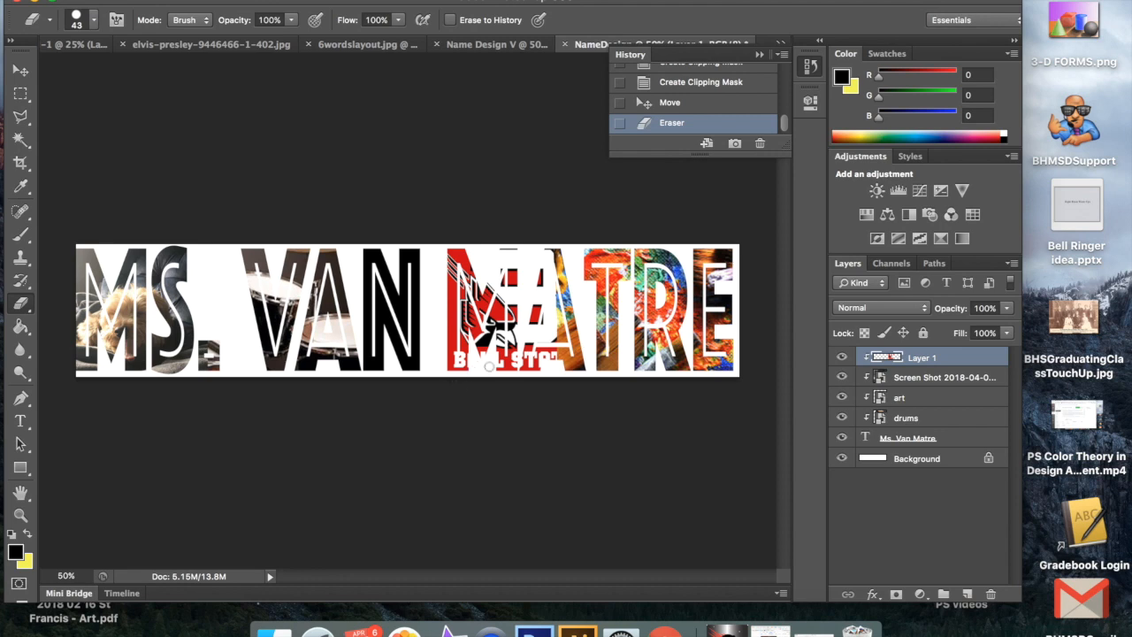
click(695, 105)
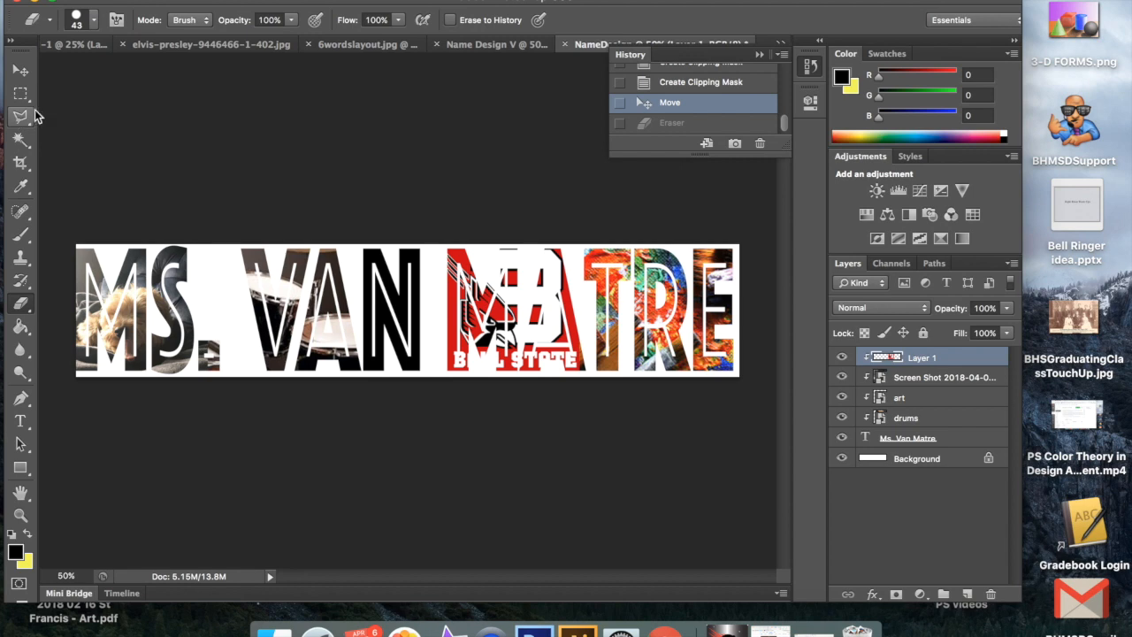
Step: Nudge the clipped logo slightly and shift the drums picture to the right so it fills the middle word's letters
click(22, 70)
mouse_move(160, 326)
mouse_down()
mouse_move(181, 328)
mouse_move(158, 329)
mouse_up()
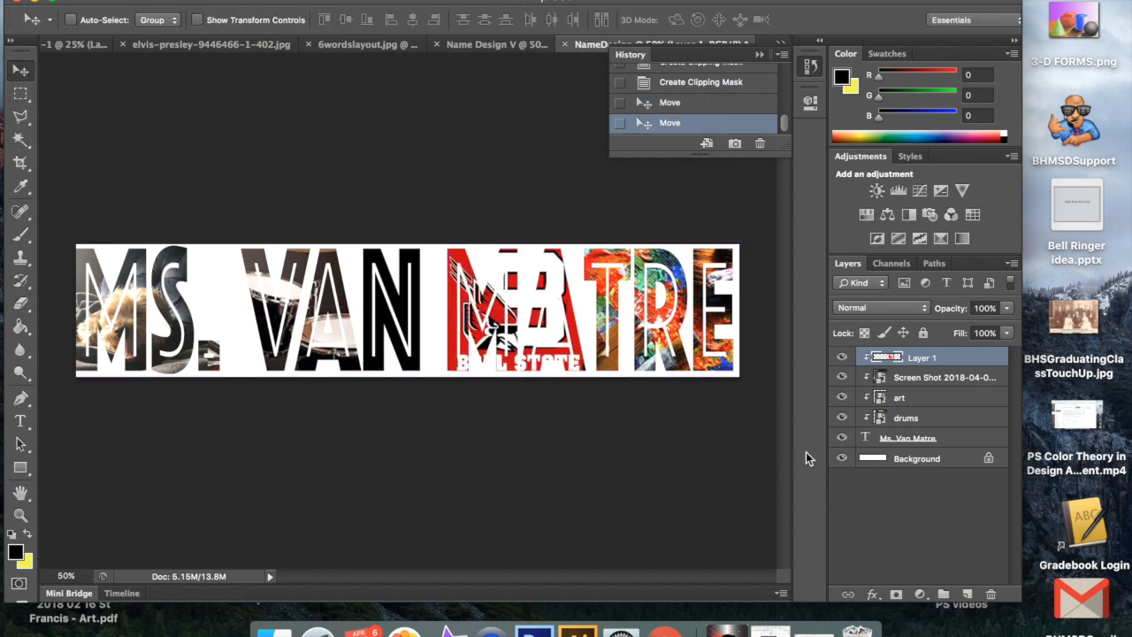
click(920, 420)
drag(296, 324, 367, 320)
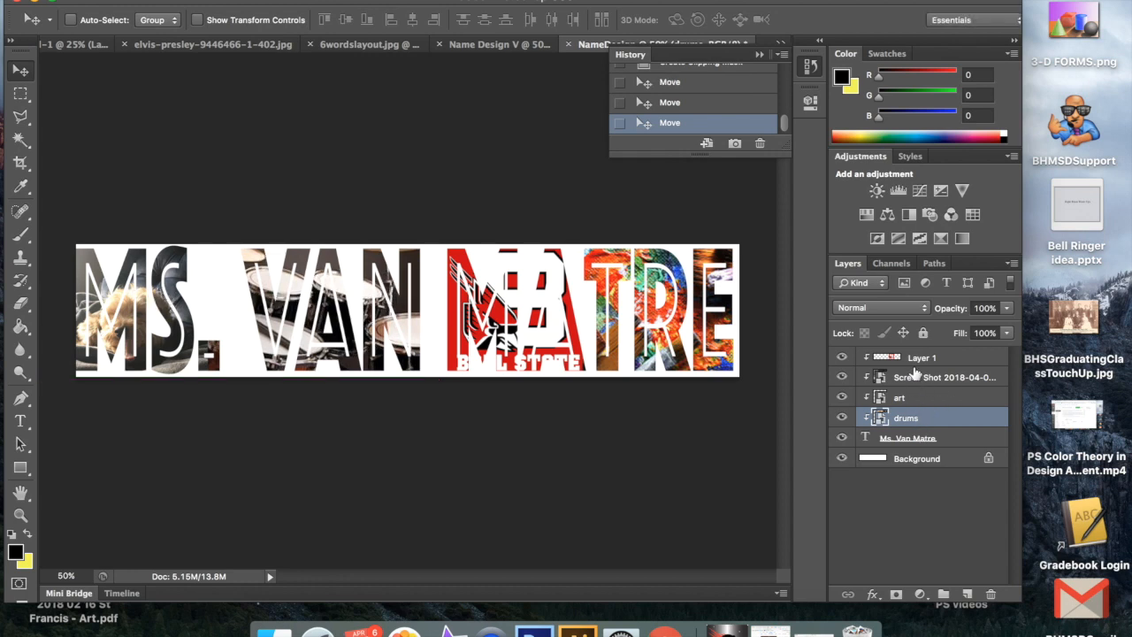
Step: Move the clipped dog screenshot picture slightly within the first letters of the name text
click(919, 378)
mouse_move(154, 345)
mouse_down()
mouse_move(196, 332)
mouse_move(144, 332)
mouse_up()
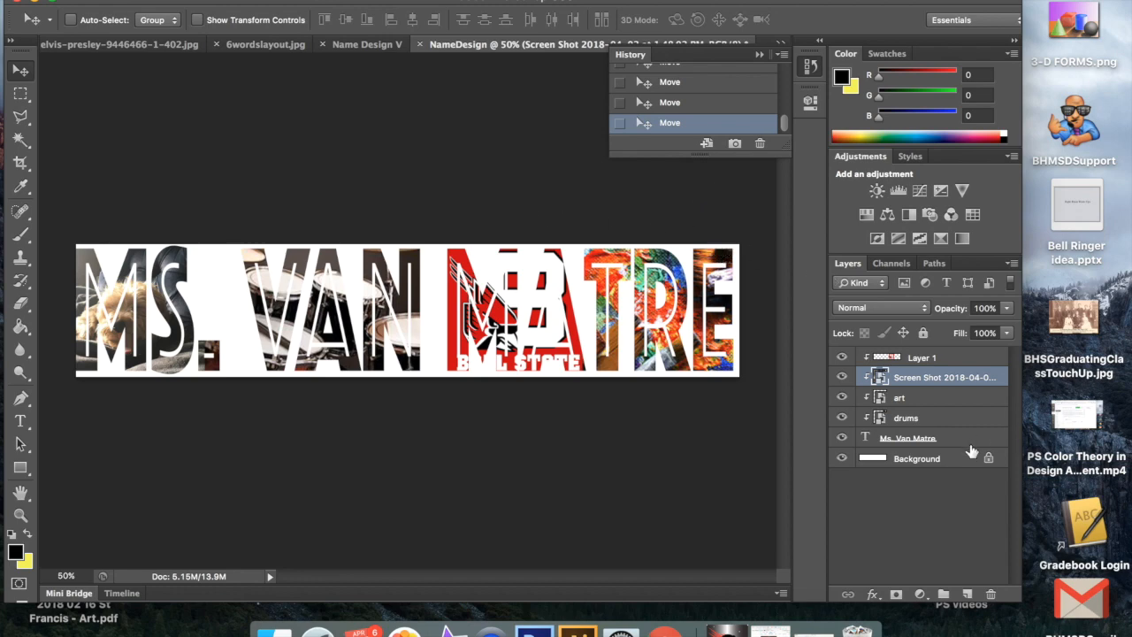
Step: Place Starry night.jpg from Finder into the name design and put its layer directly below the name text layer
click(814, 630)
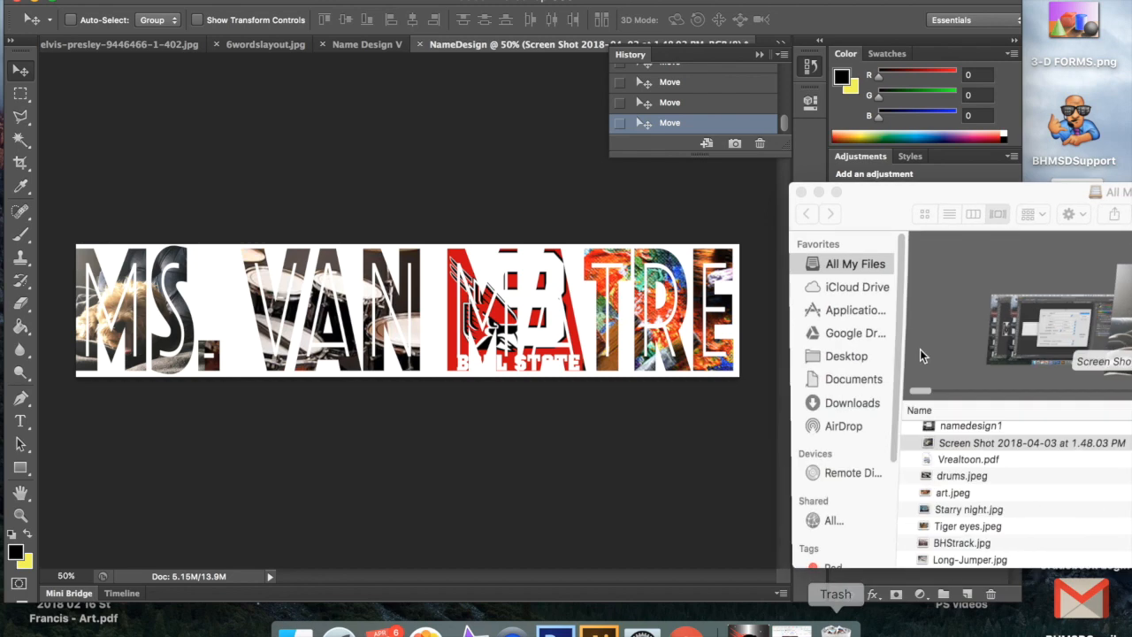
click(982, 441)
click(977, 510)
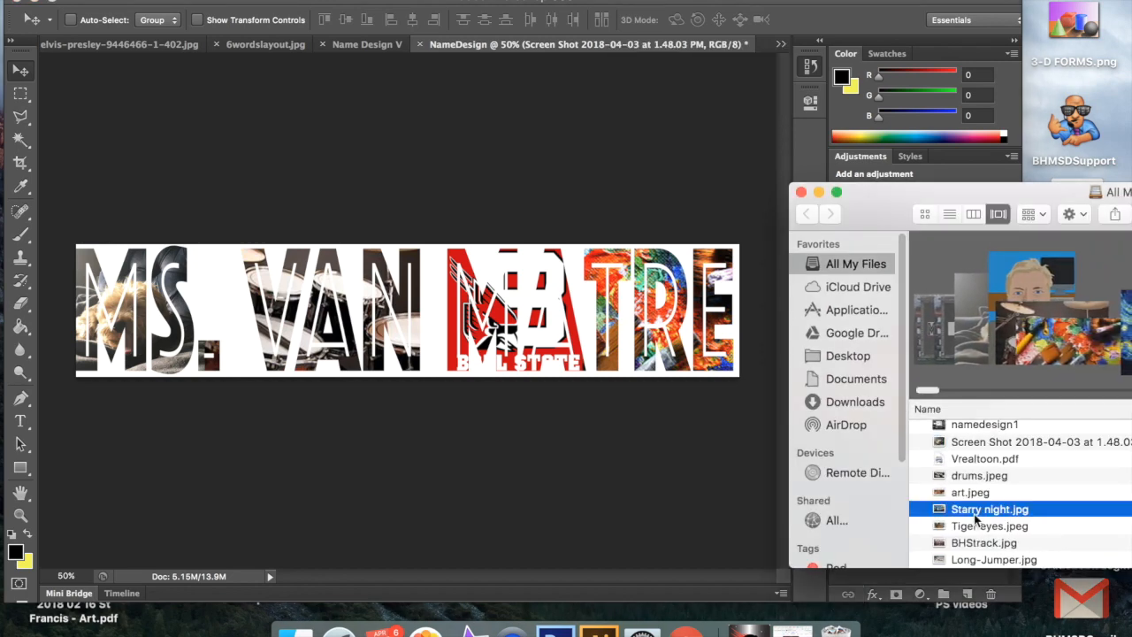
click(980, 511)
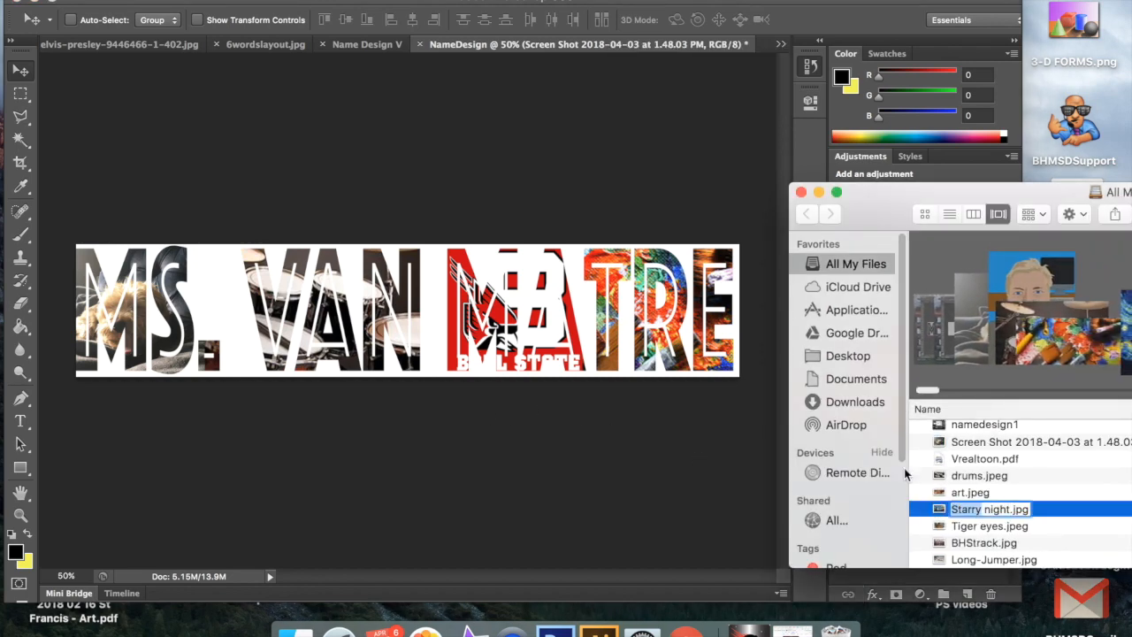
click(1078, 516)
drag(1077, 516, 504, 418)
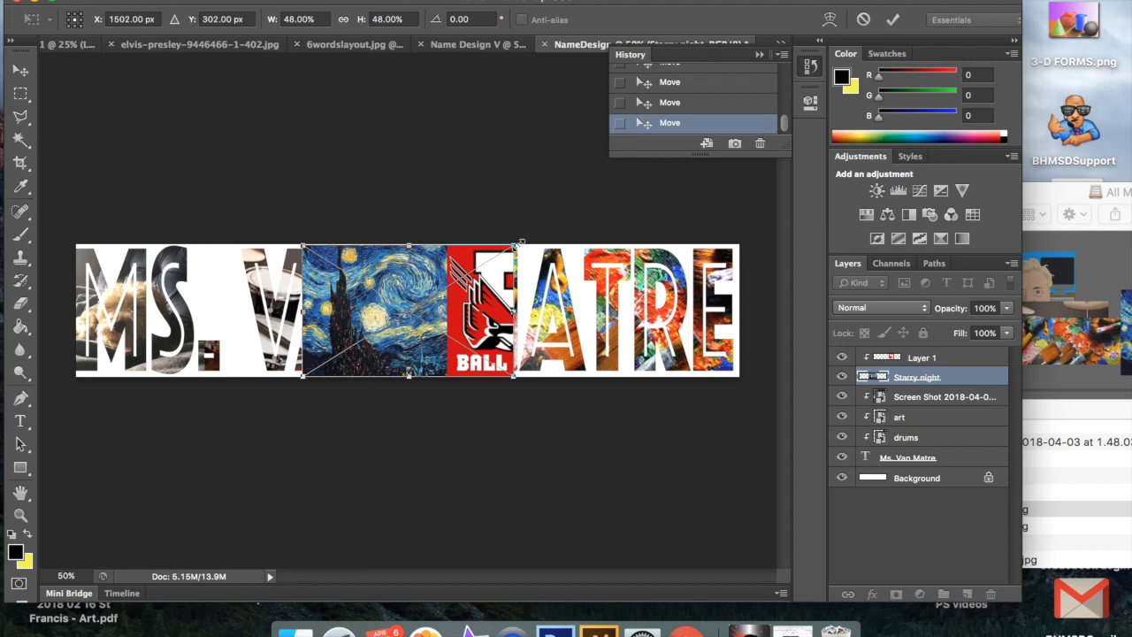
click(892, 19)
drag(958, 376, 960, 469)
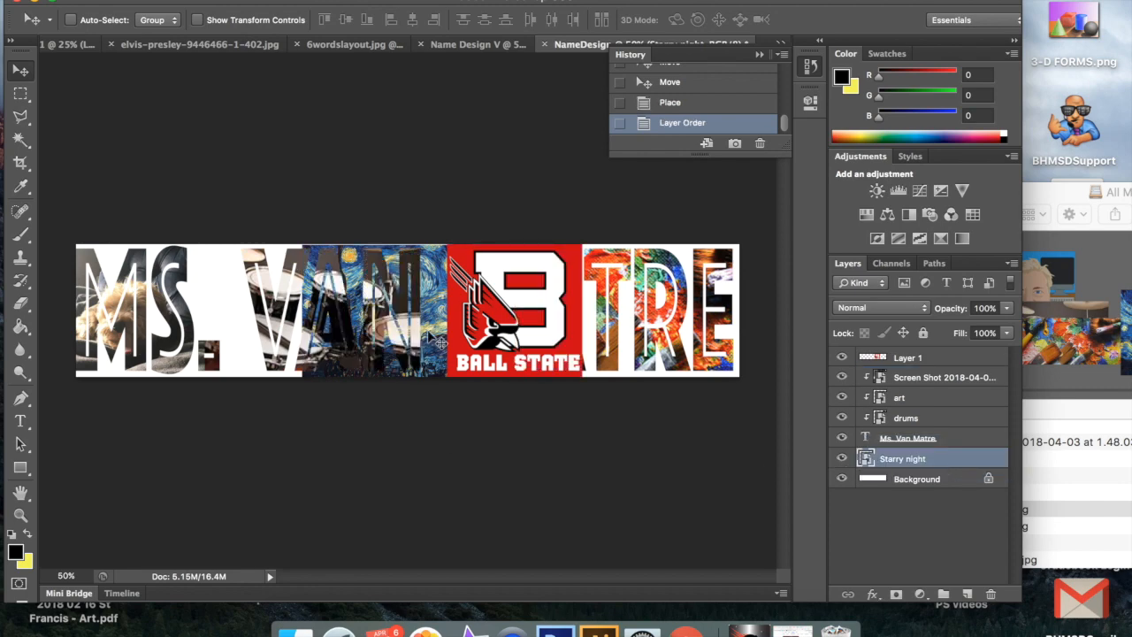
Step: Reposition the Starry night picture and scale it to 153.75% width and 76.48% height so it covers the whole canvas
drag(431, 329, 191, 400)
key(super+t)
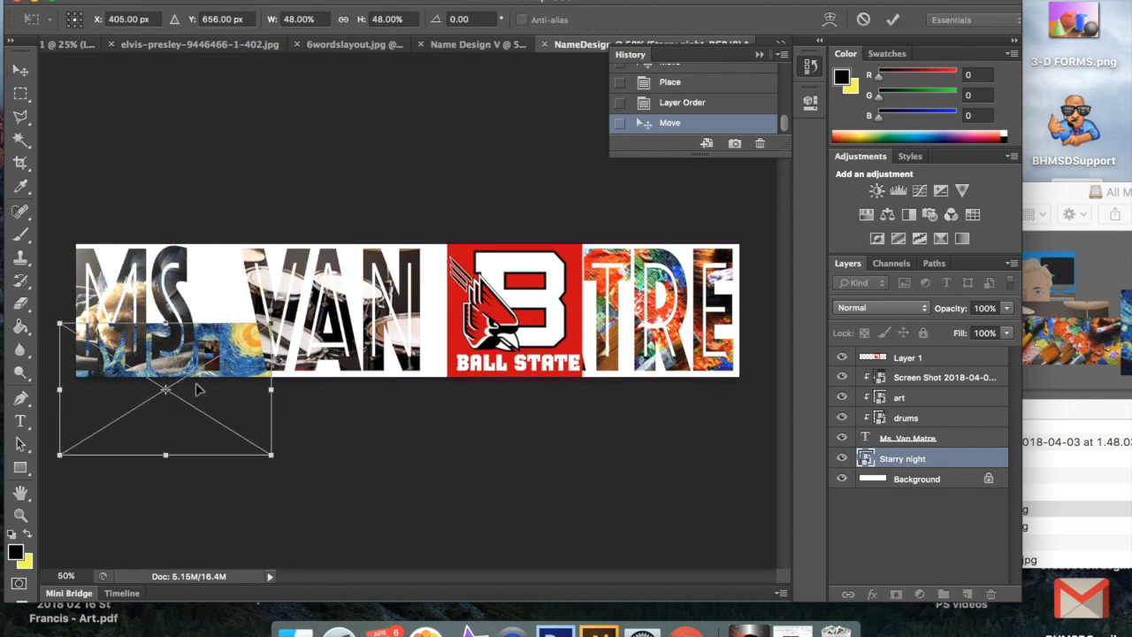
drag(272, 324, 721, 233)
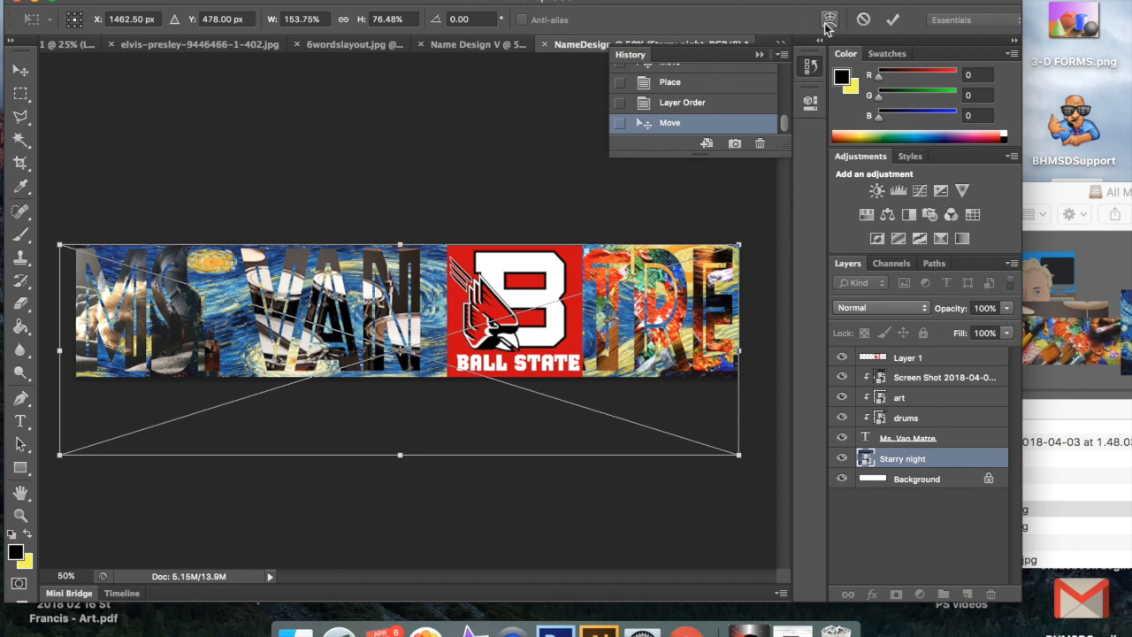
click(889, 20)
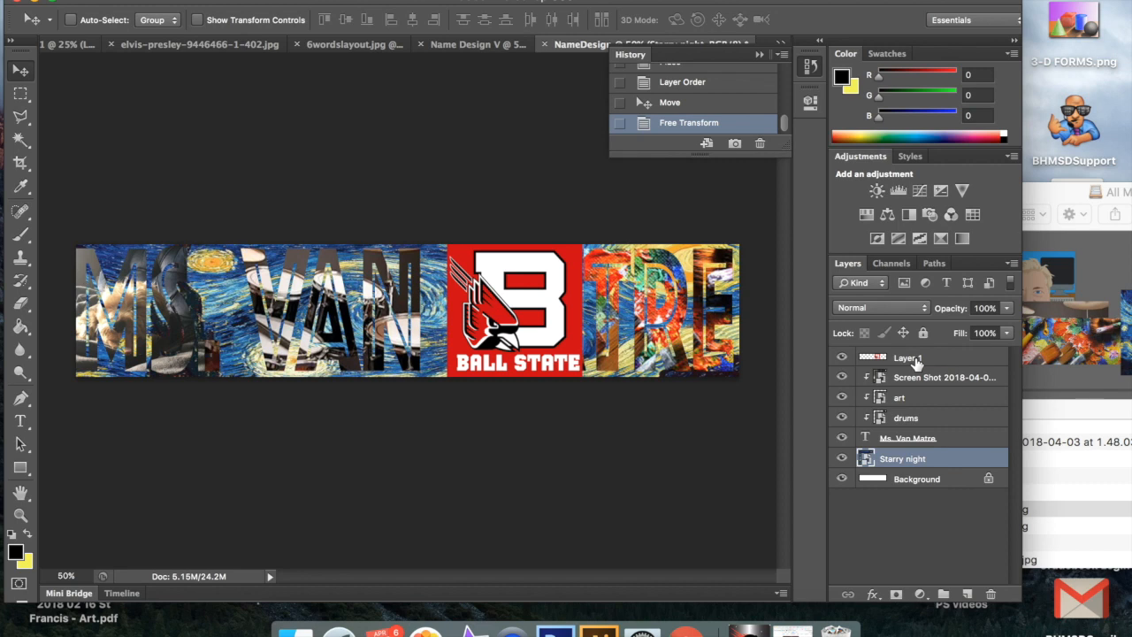
Step: Create a clipping mask for the Ball State logo on Layer 1 again
click(914, 359)
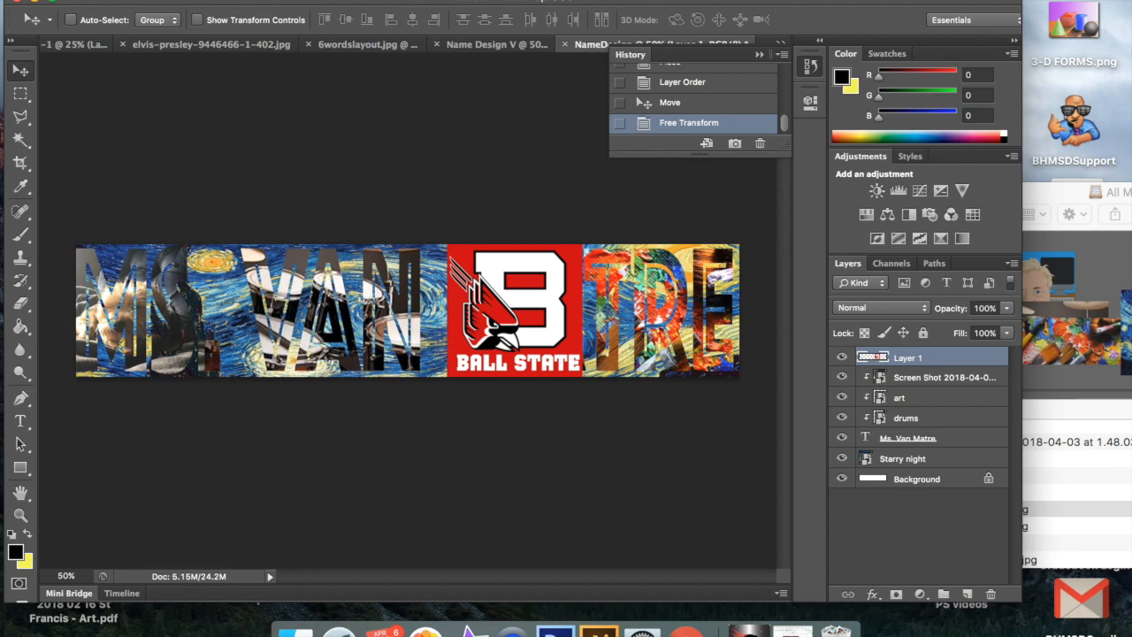
click(256, 1)
click(317, 228)
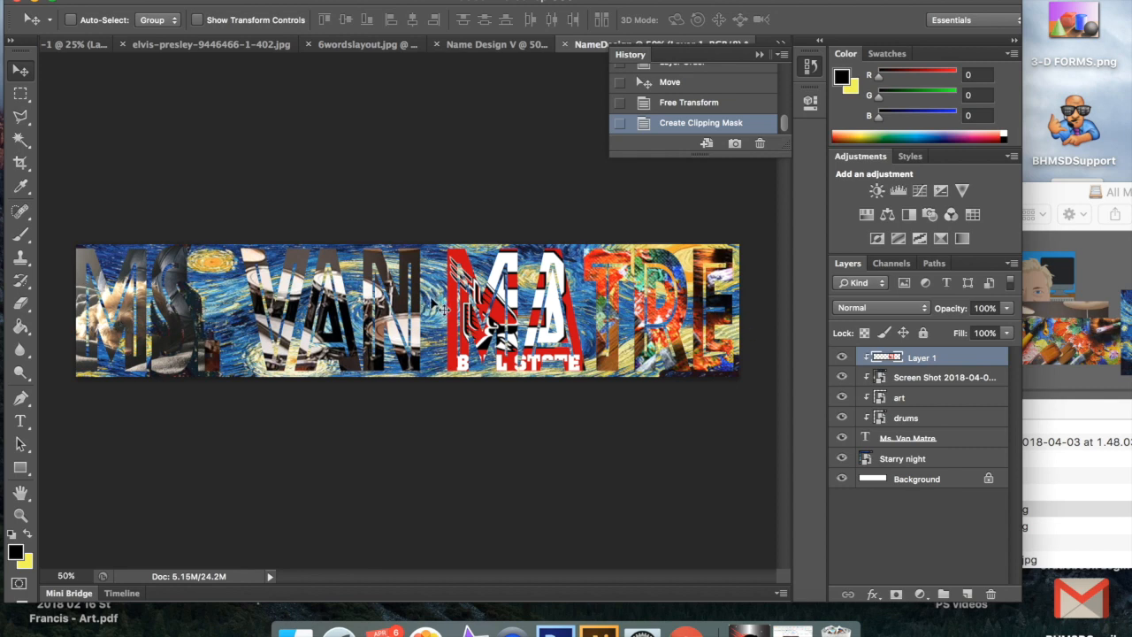
Step: Delete the Starry night layer from the name design
click(944, 459)
right_click(942, 453)
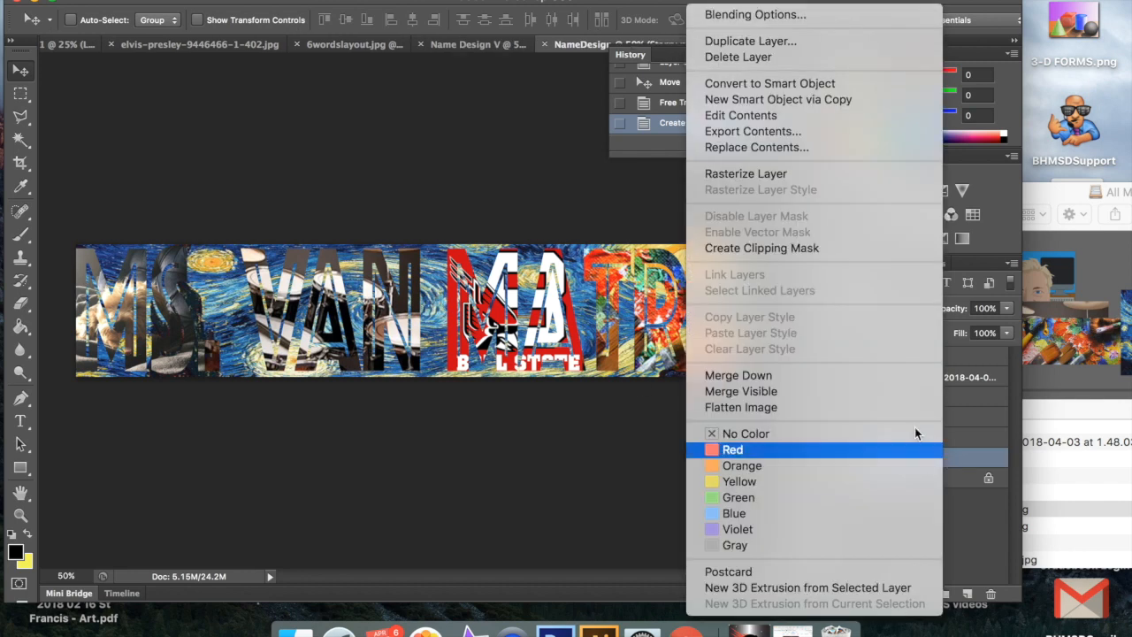
click(797, 56)
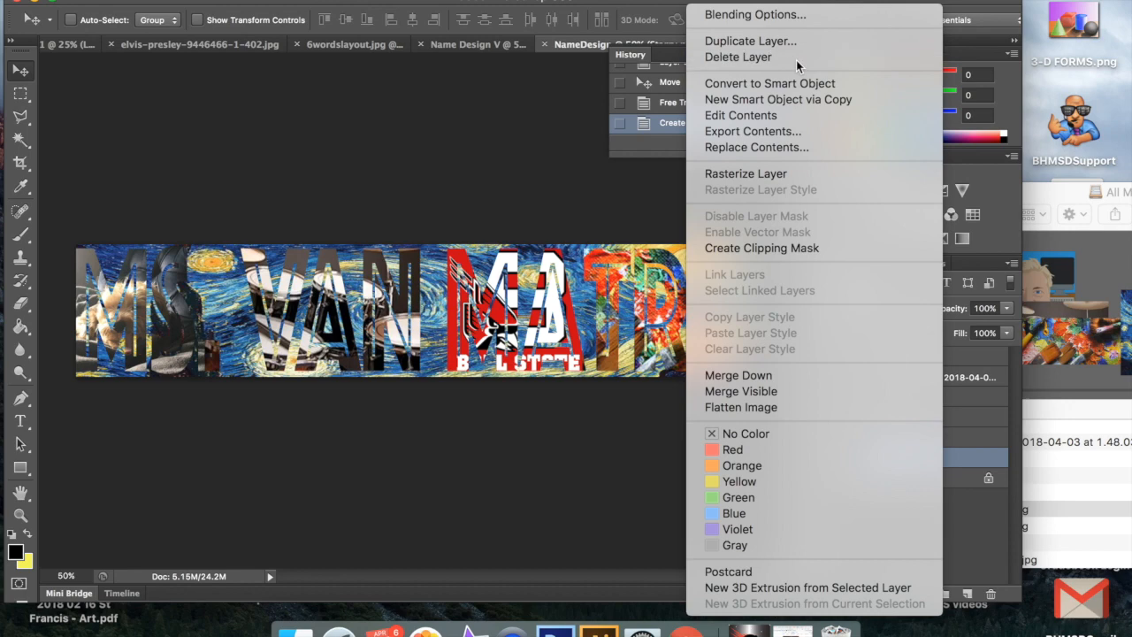
click(698, 220)
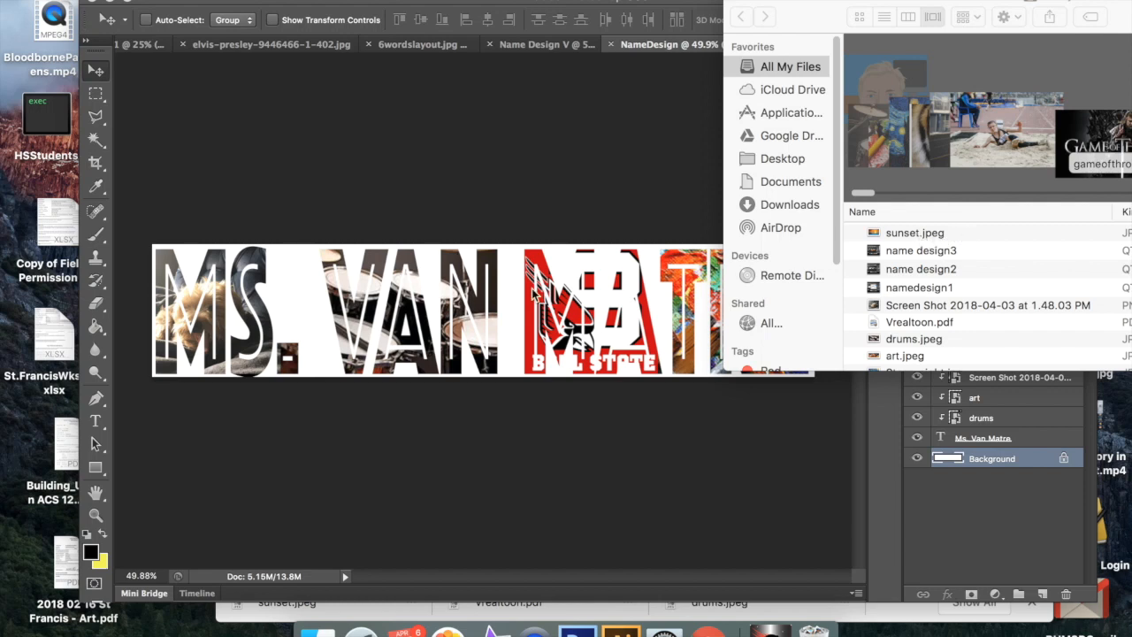
Step: Place sunset.jpeg from Finder into the name design, between the Background layer and the name text layer
click(954, 235)
key(shift+Down)
key(shift+Down)
key(shift+Down)
key(shift+Down)
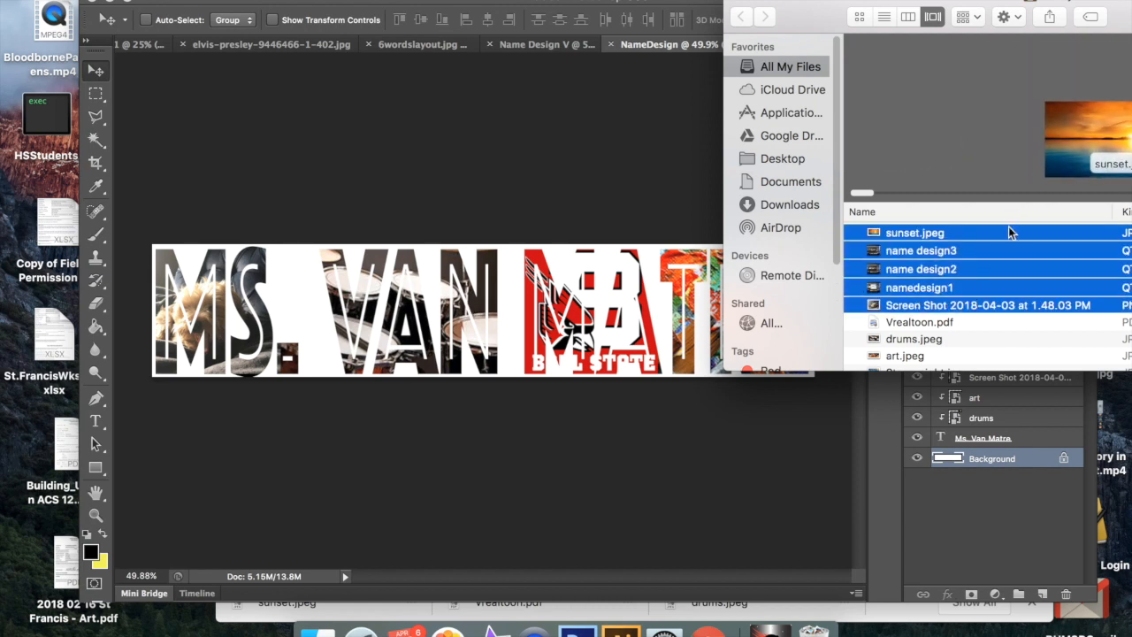
click(1000, 241)
click(973, 324)
click(976, 235)
drag(976, 234, 381, 298)
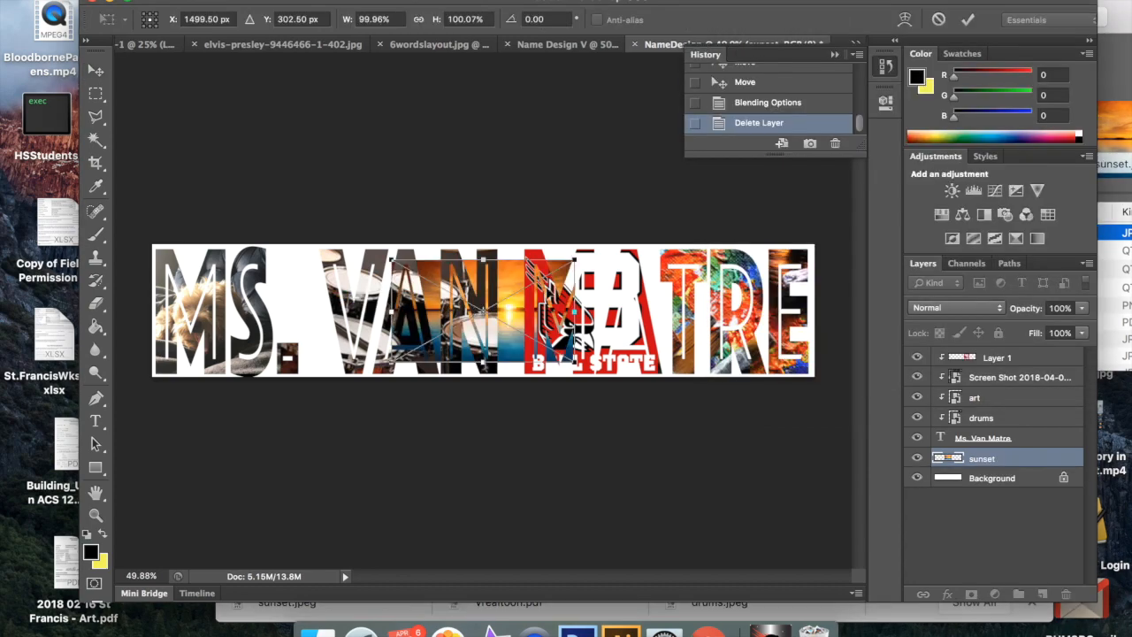
Step: Scale the sunset picture to 381.60% width and 206.36% height so it fills the background behind the letters, and nudge it slightly
drag(575, 362, 822, 423)
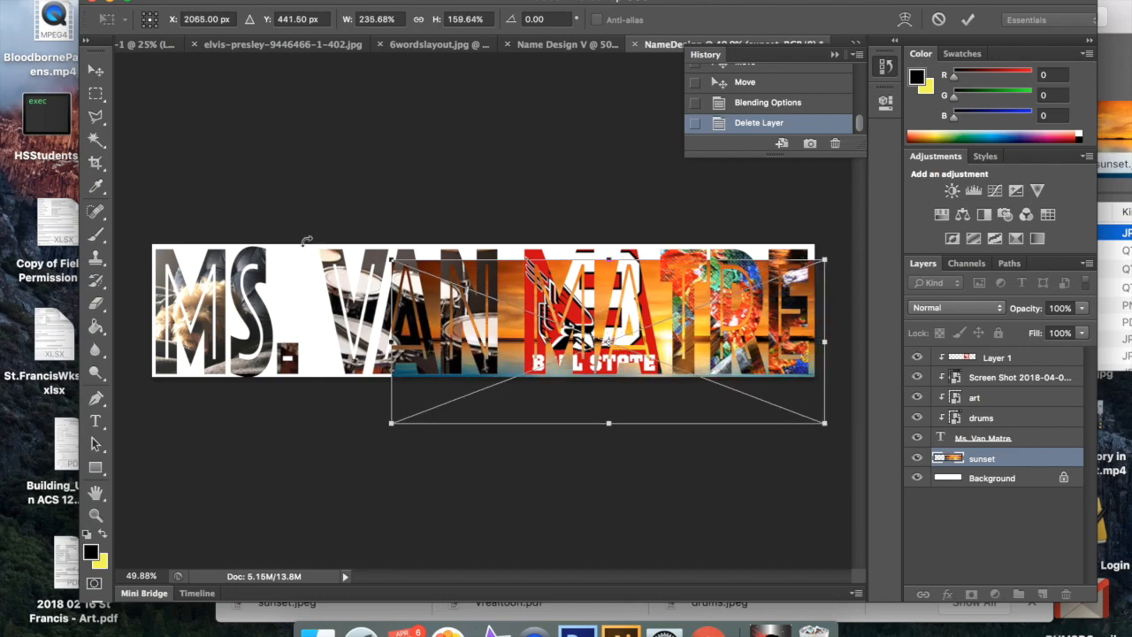
drag(390, 262, 107, 258)
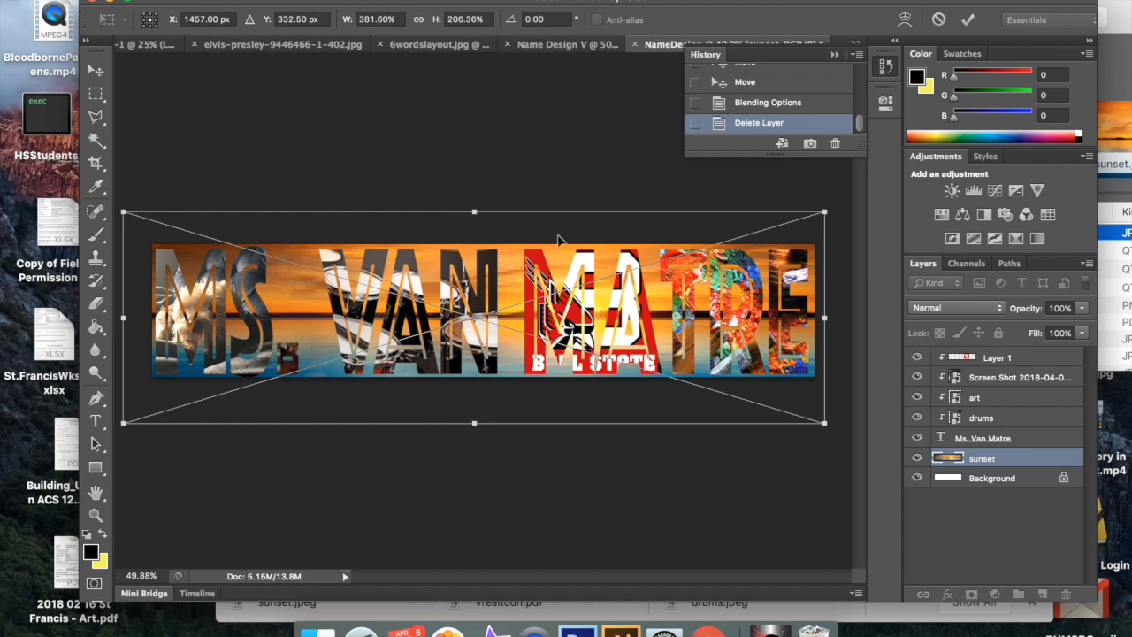
click(968, 20)
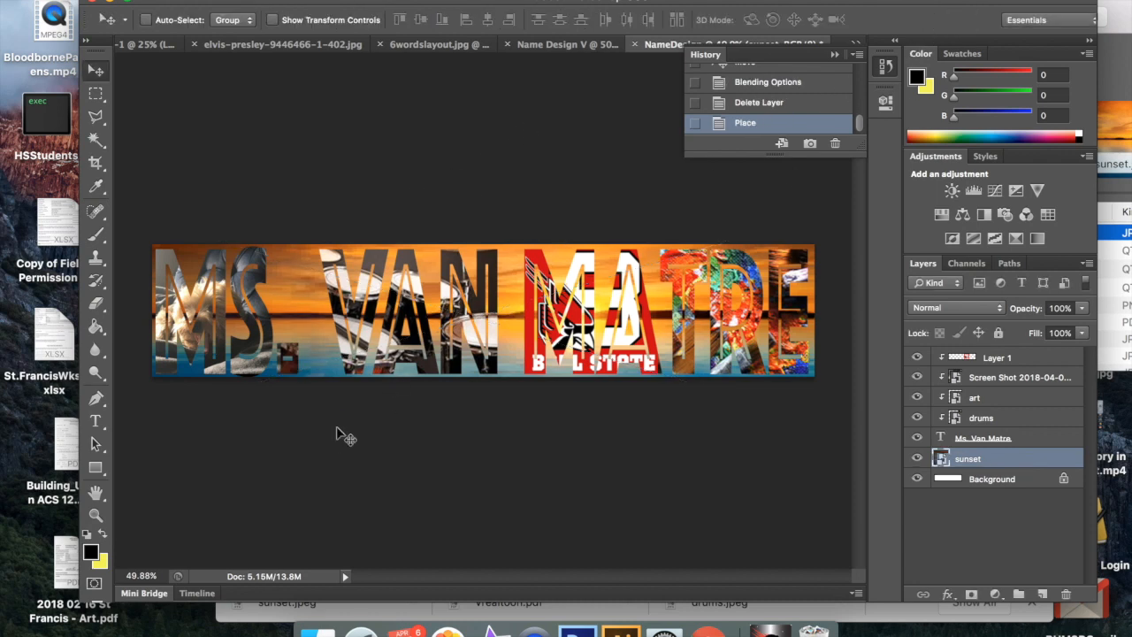
drag(506, 346, 509, 344)
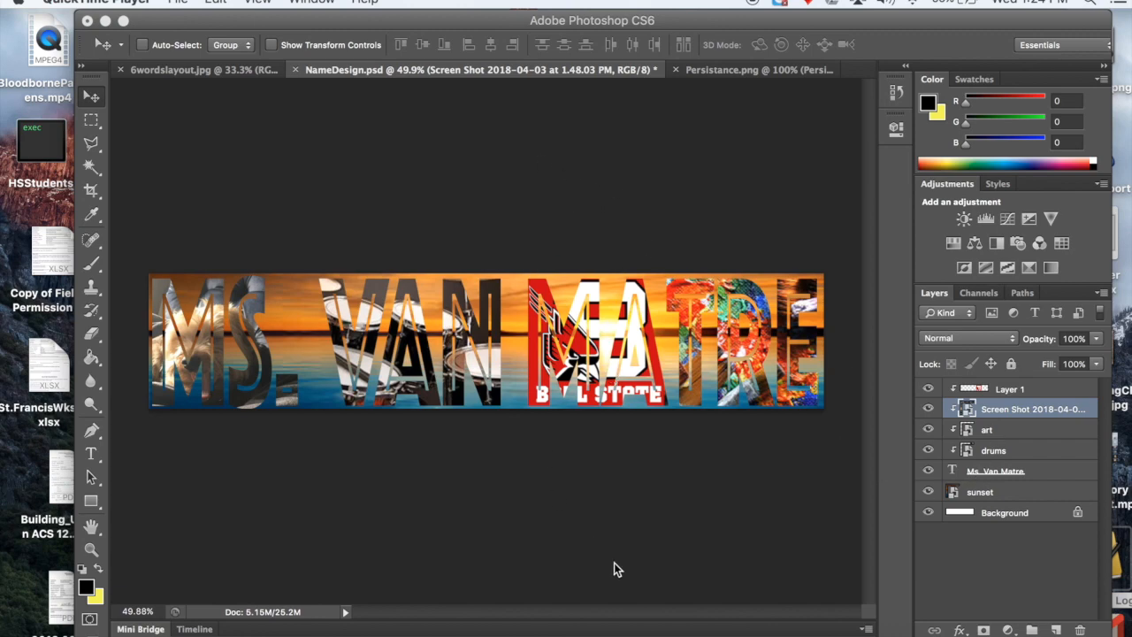
Step: Look at the PS Text module in Chrome, return to Photoshop and view the 6wordslayout.jpg document
click(657, 634)
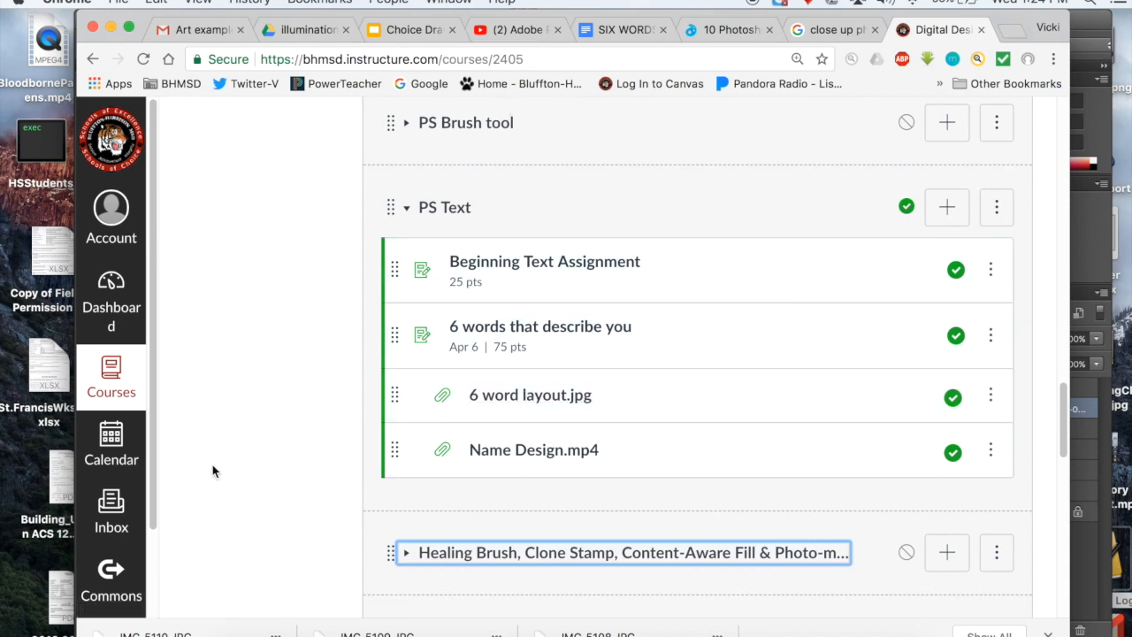
click(1115, 228)
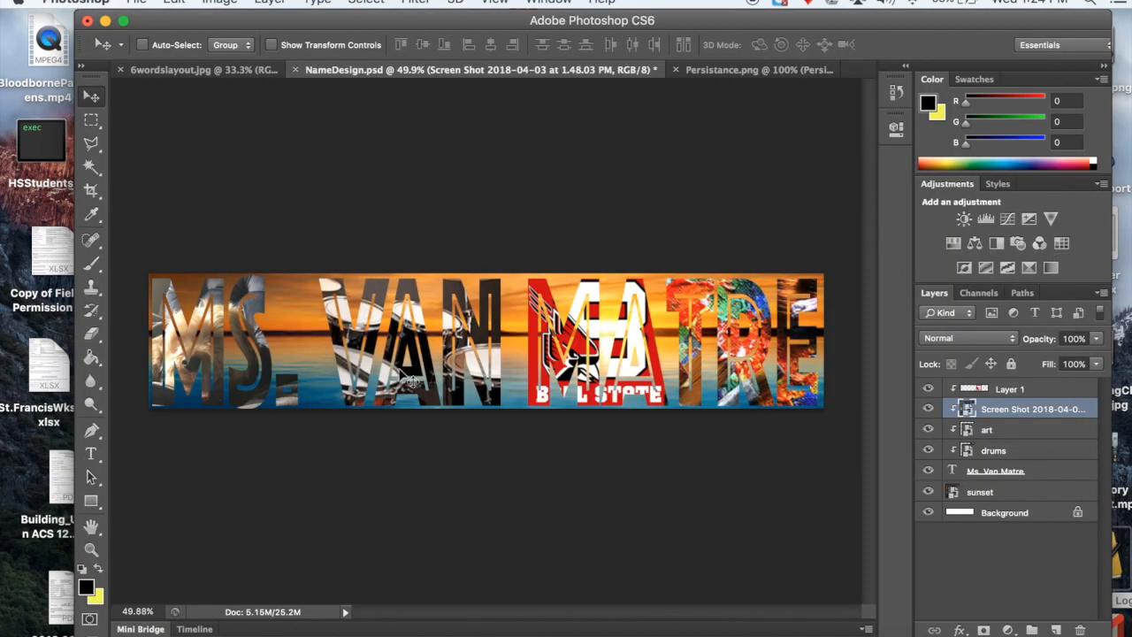
click(187, 71)
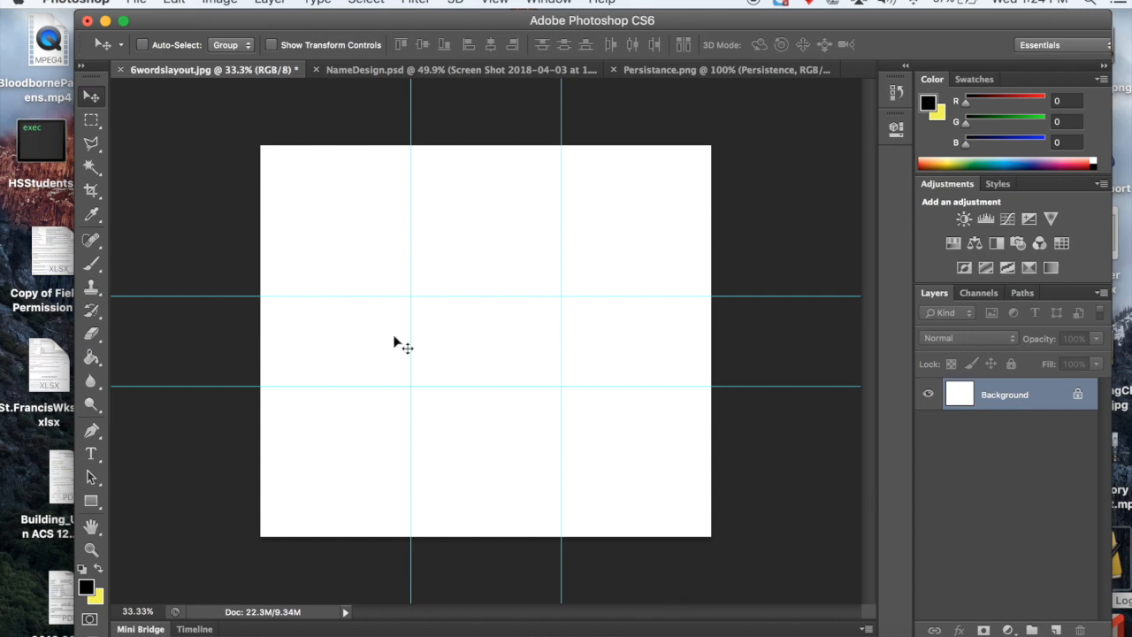
Step: Save the Persistance.png document as Persistance.psd in Photoshop format on the Desktop, with layers and Maximize Compatibility enabled
click(647, 72)
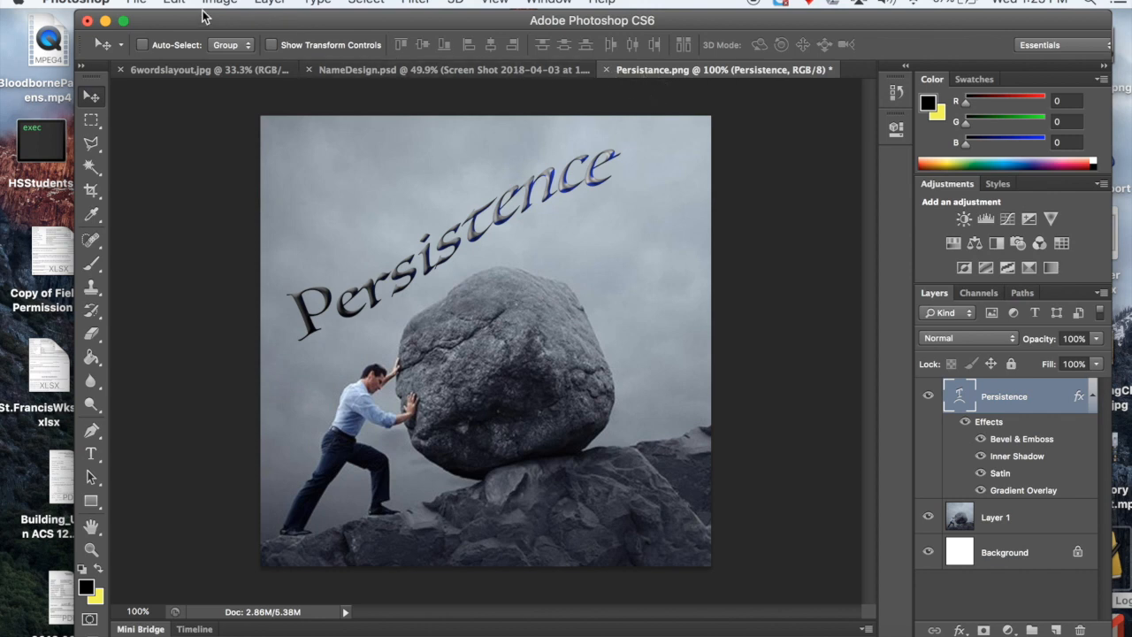
click(137, 3)
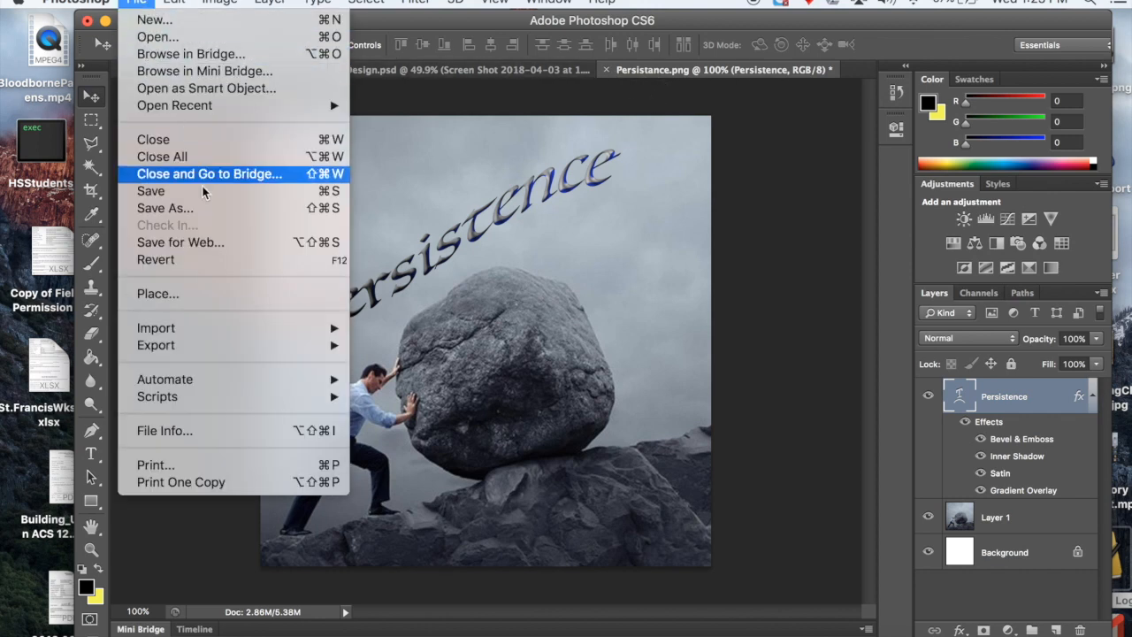
click(212, 209)
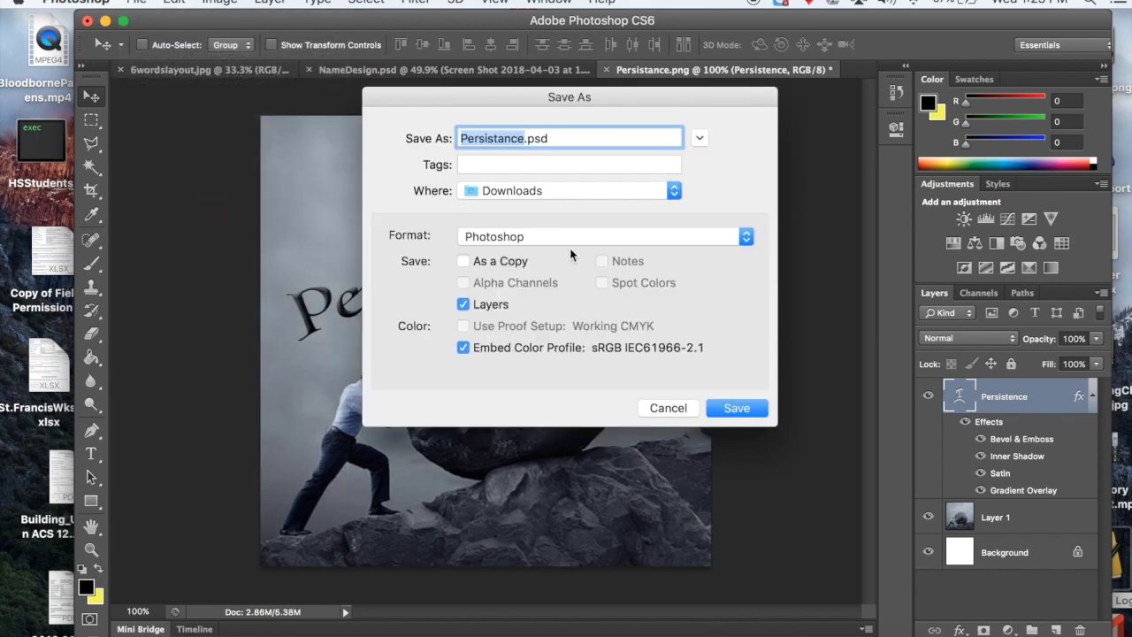
click(674, 191)
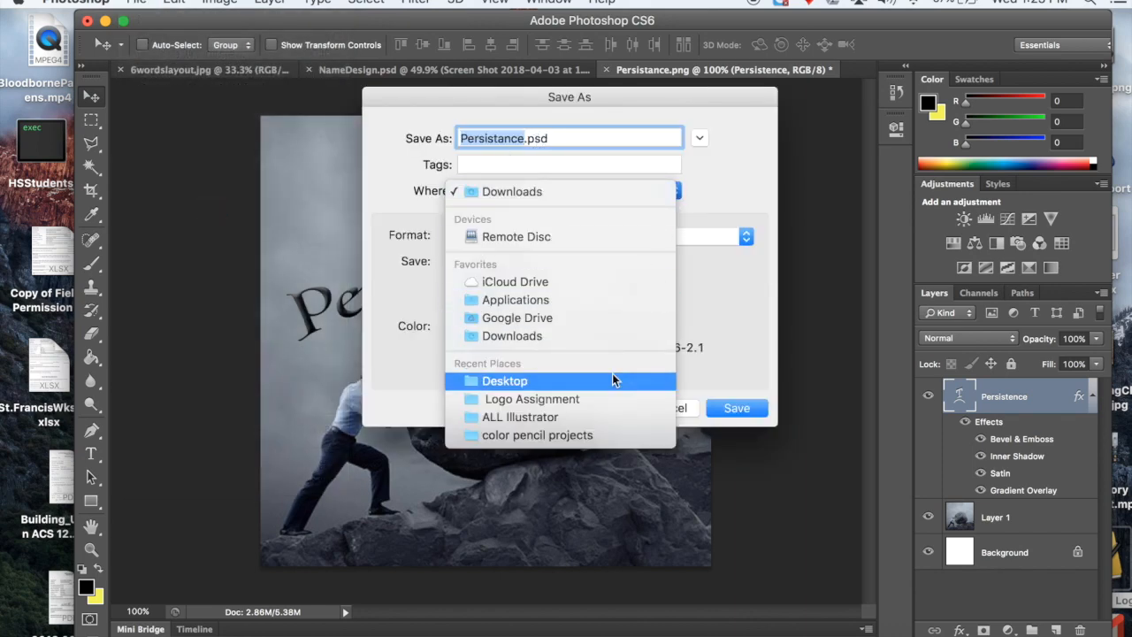
click(612, 377)
click(748, 408)
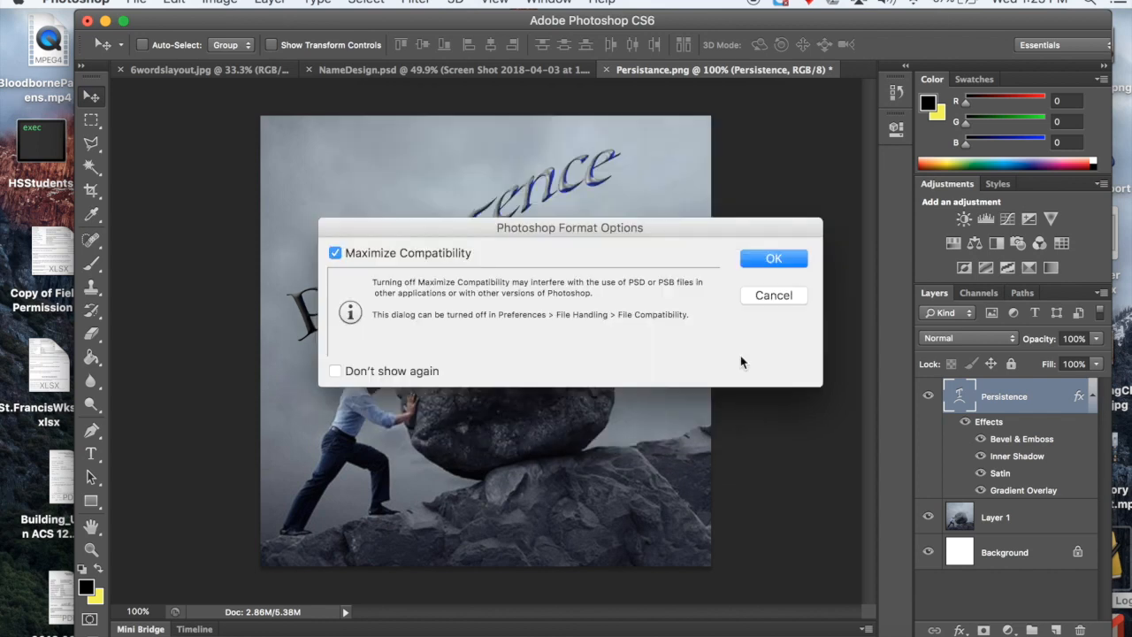
click(773, 260)
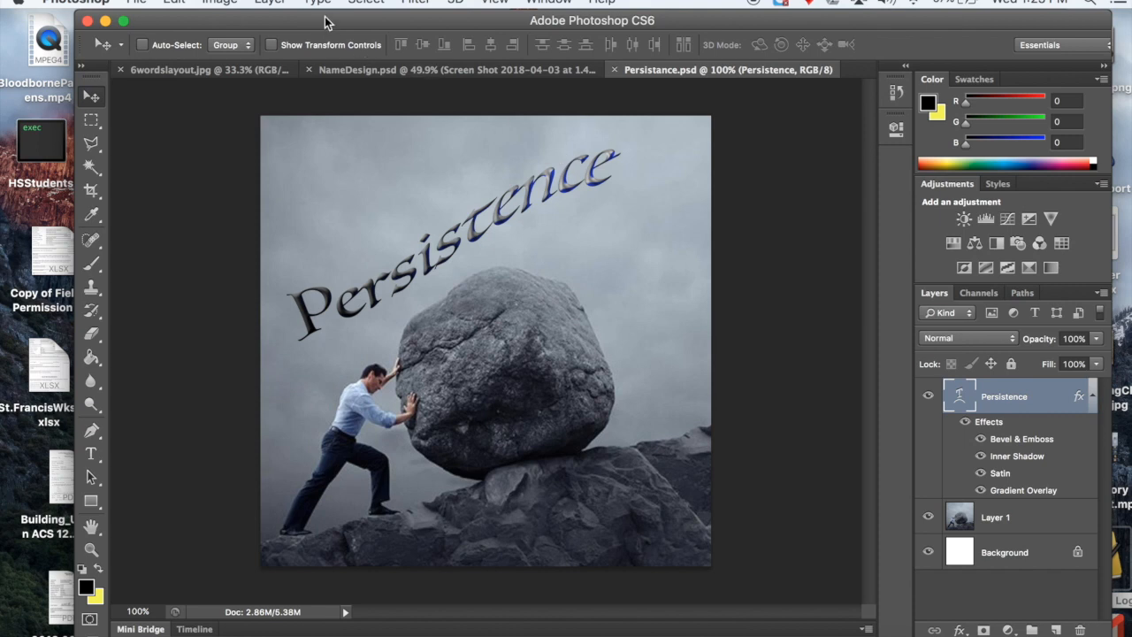
Step: Flatten the Persistance image and copy it into the top-left guide cell of 6wordslayout.jpg
click(280, 3)
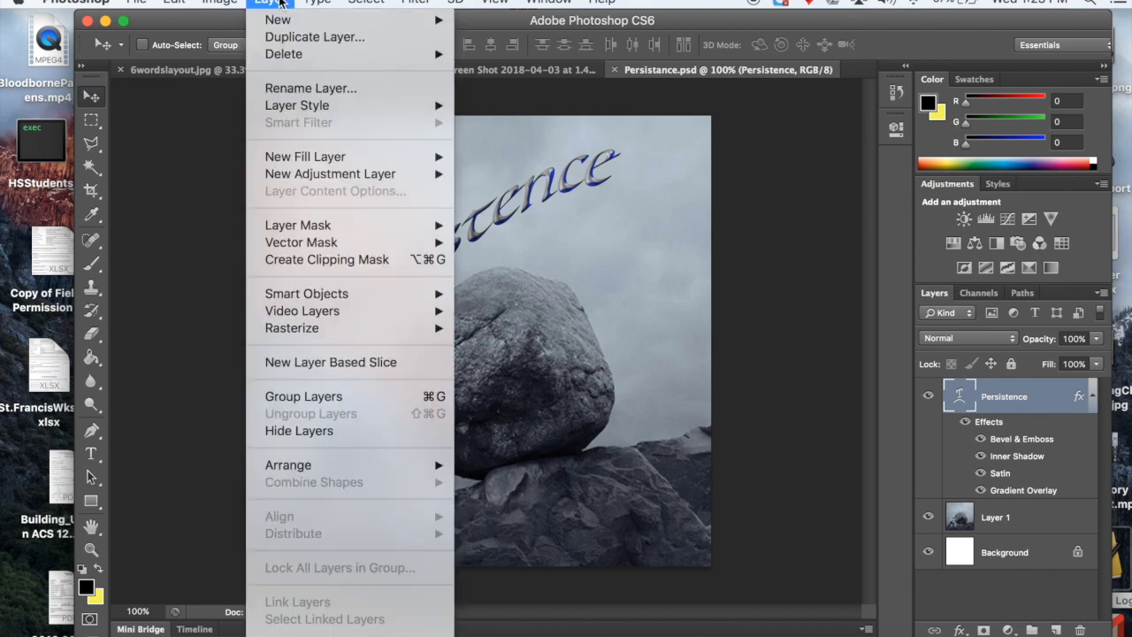
scroll(314, 371, down, 3)
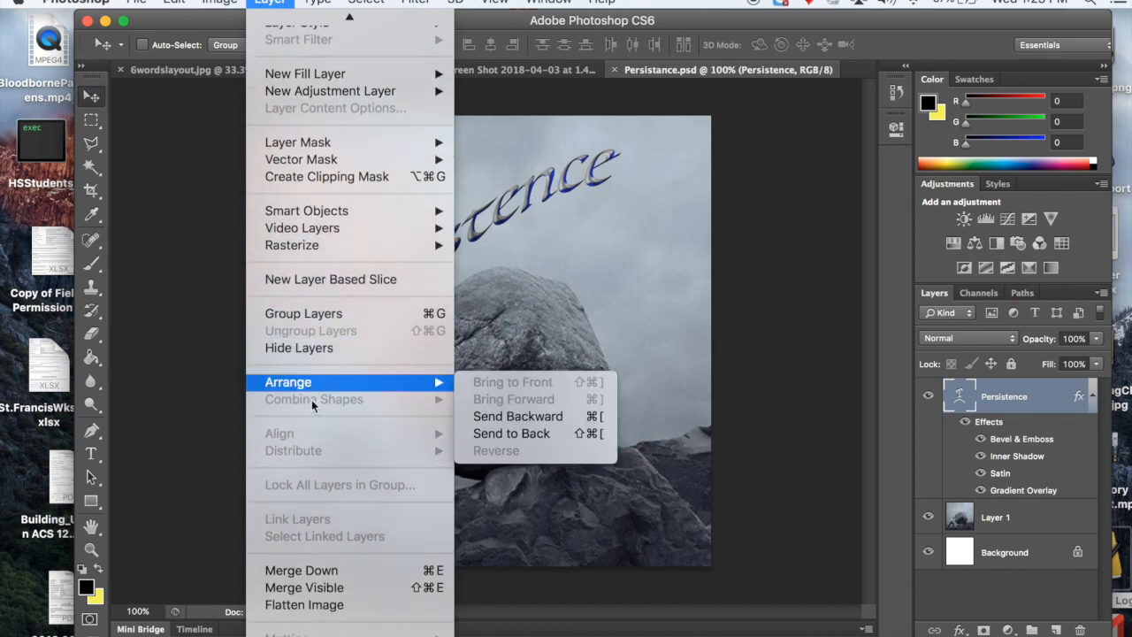
click(332, 607)
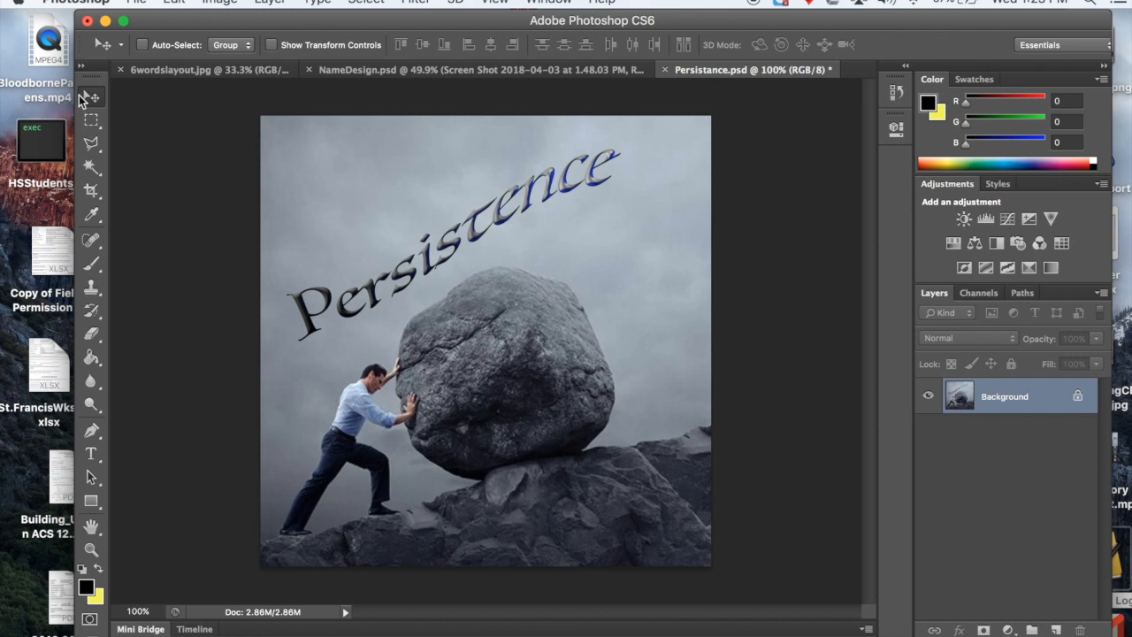
drag(476, 308, 229, 76)
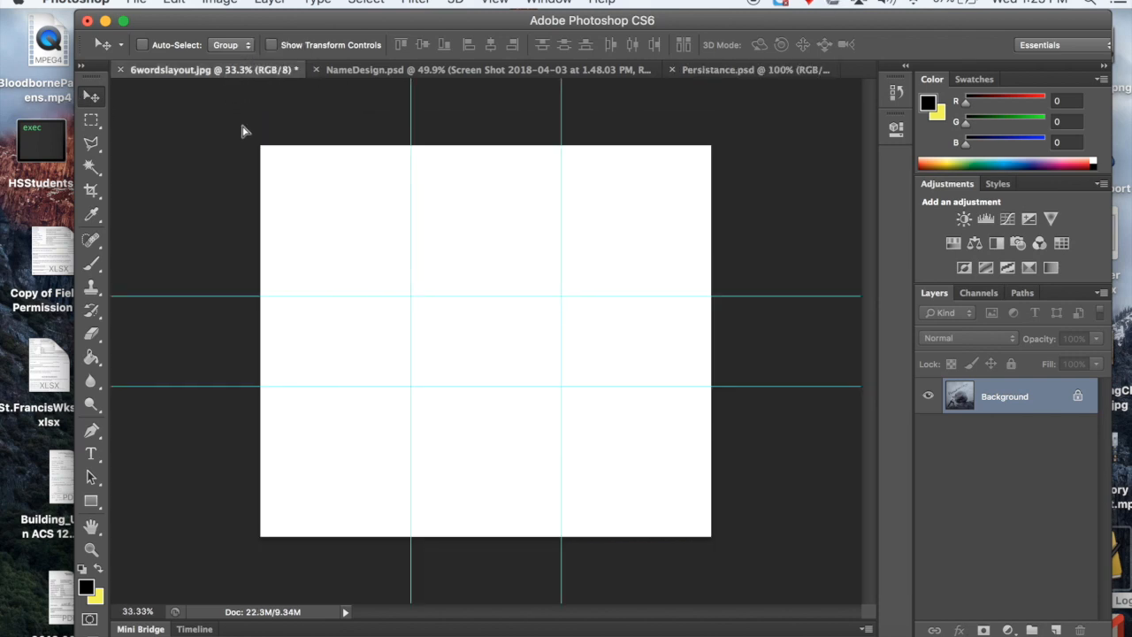
drag(412, 299, 361, 240)
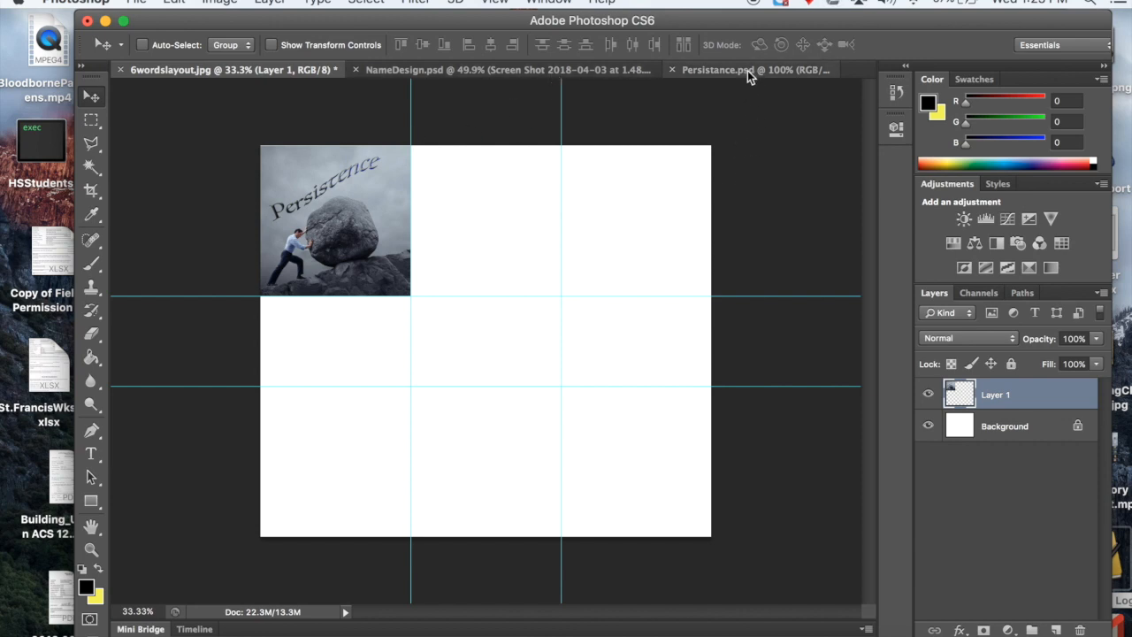
Step: Flatten the NameDesign image and copy it into the full-width middle row between the horizontal guides of 6wordslayout.jpg
click(478, 75)
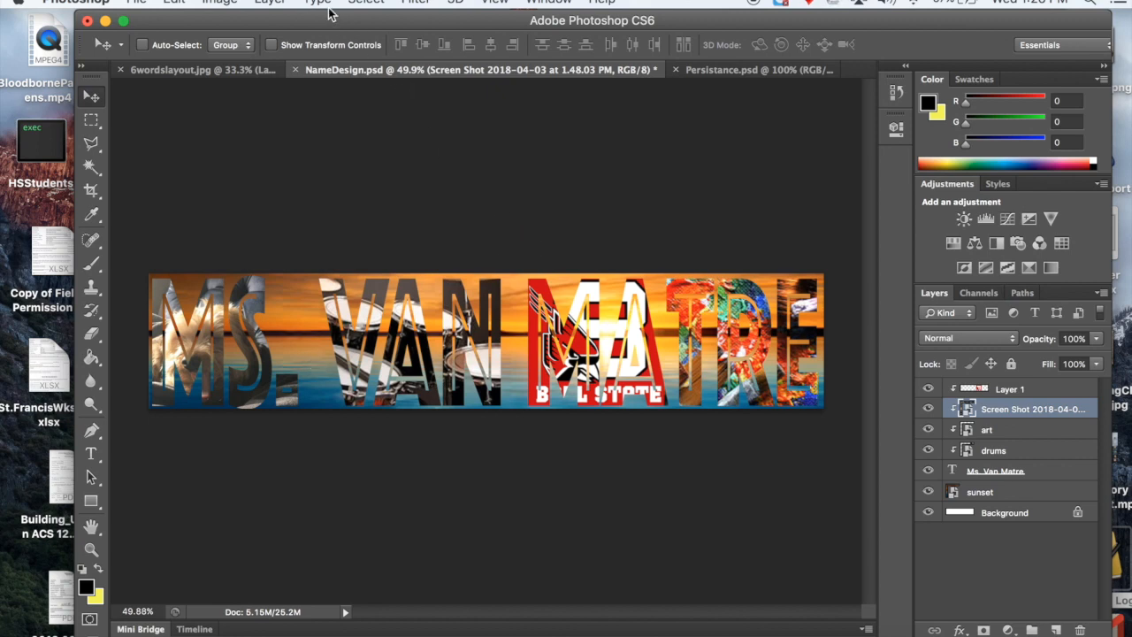
click(278, 6)
scroll(306, 442, down, 3)
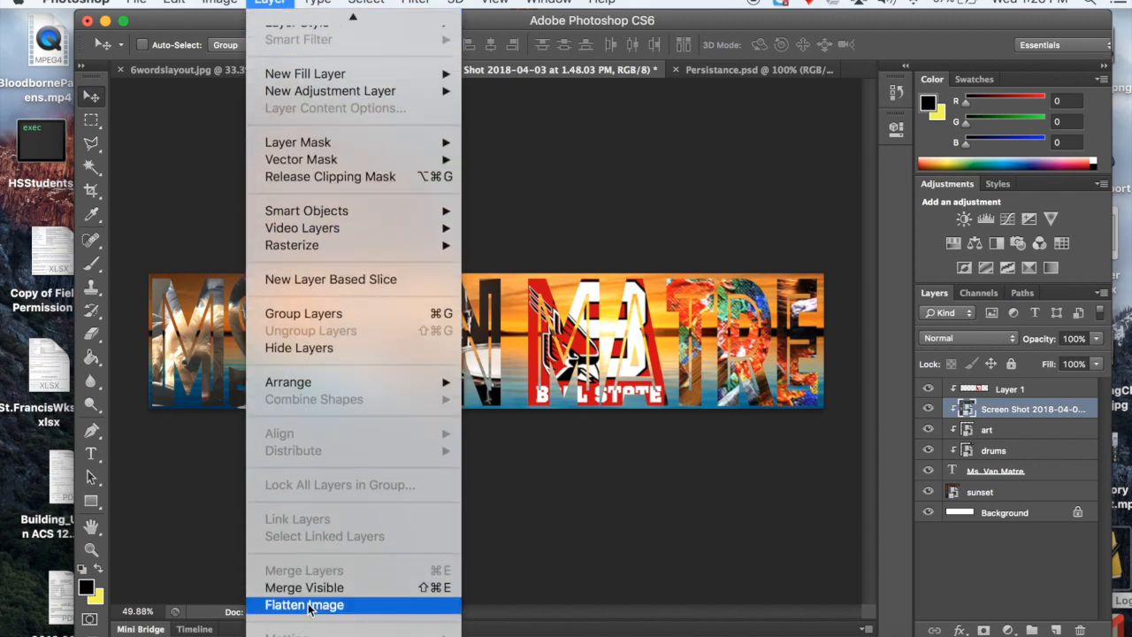
click(304, 605)
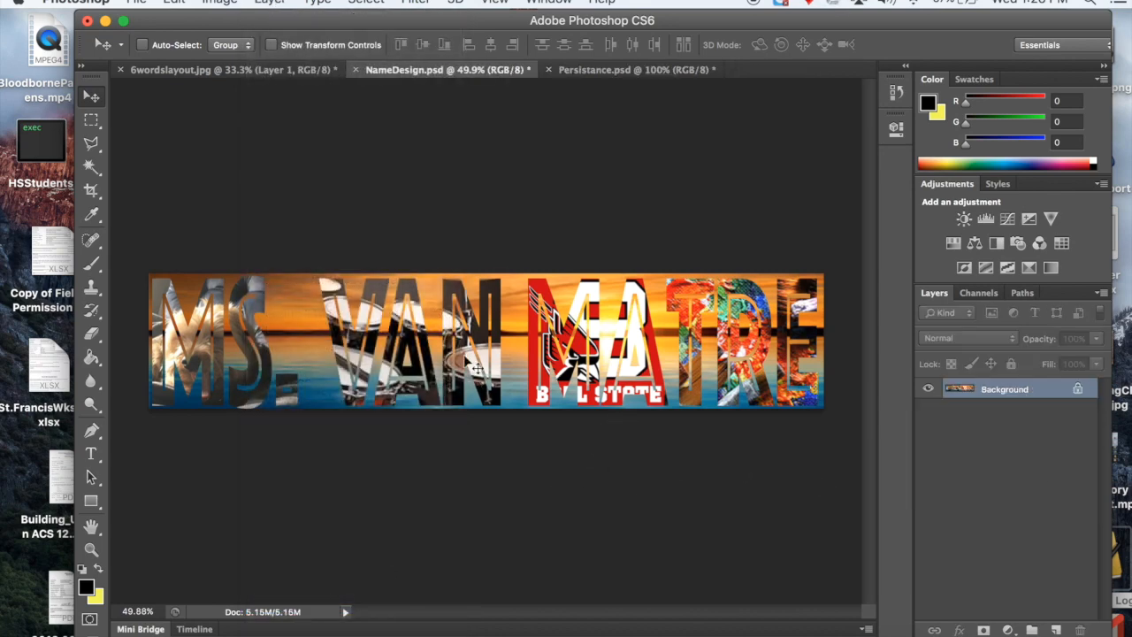
drag(509, 363, 285, 77)
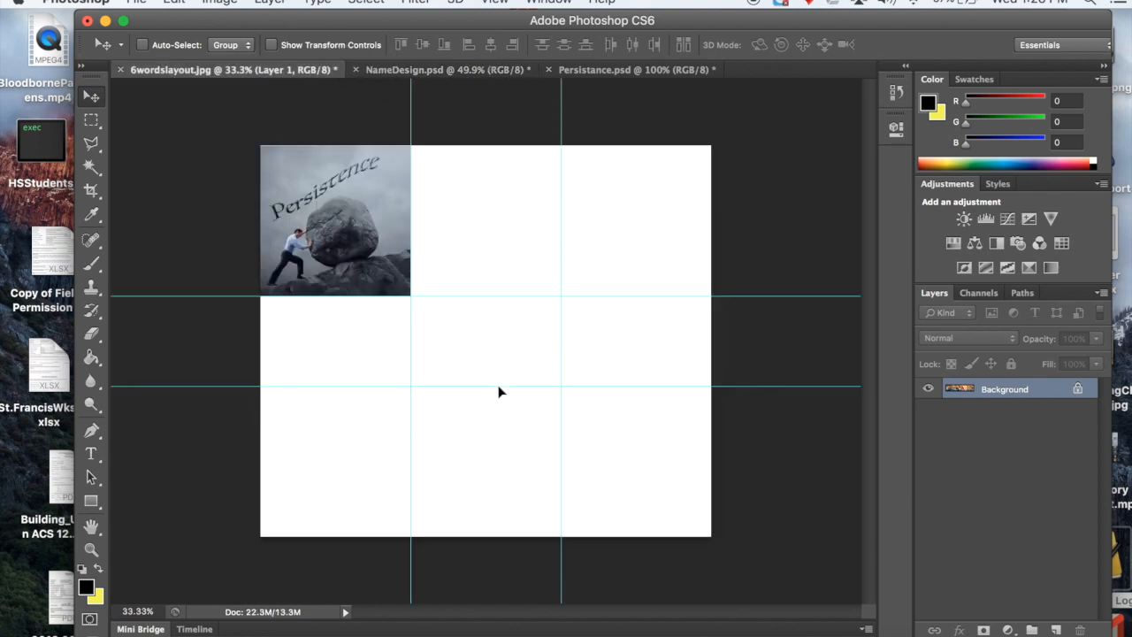
drag(500, 398, 501, 357)
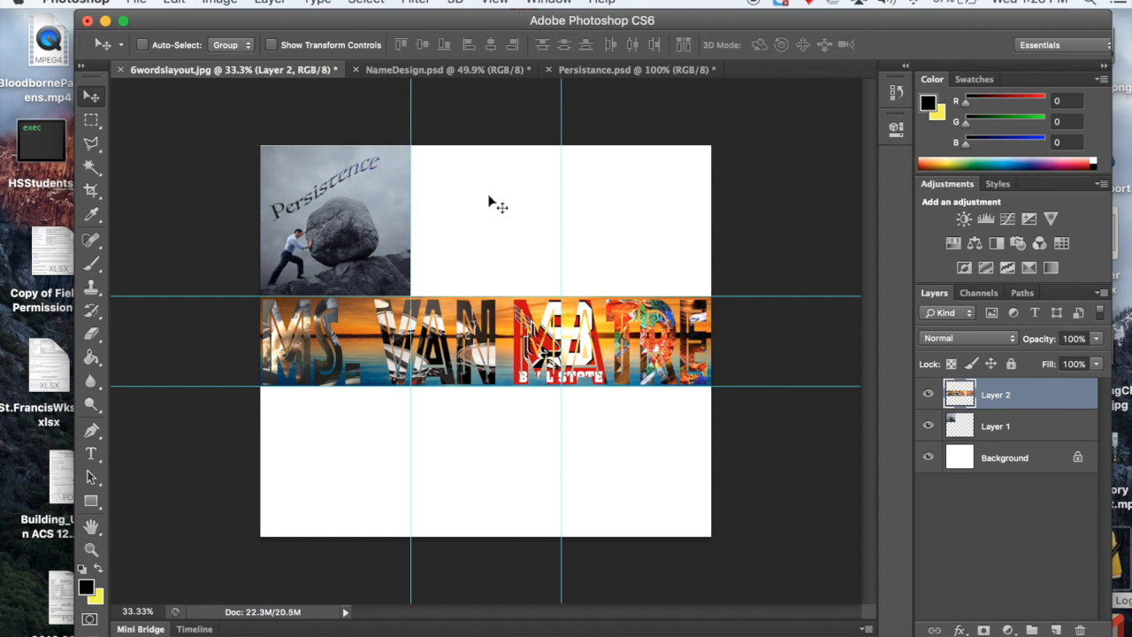